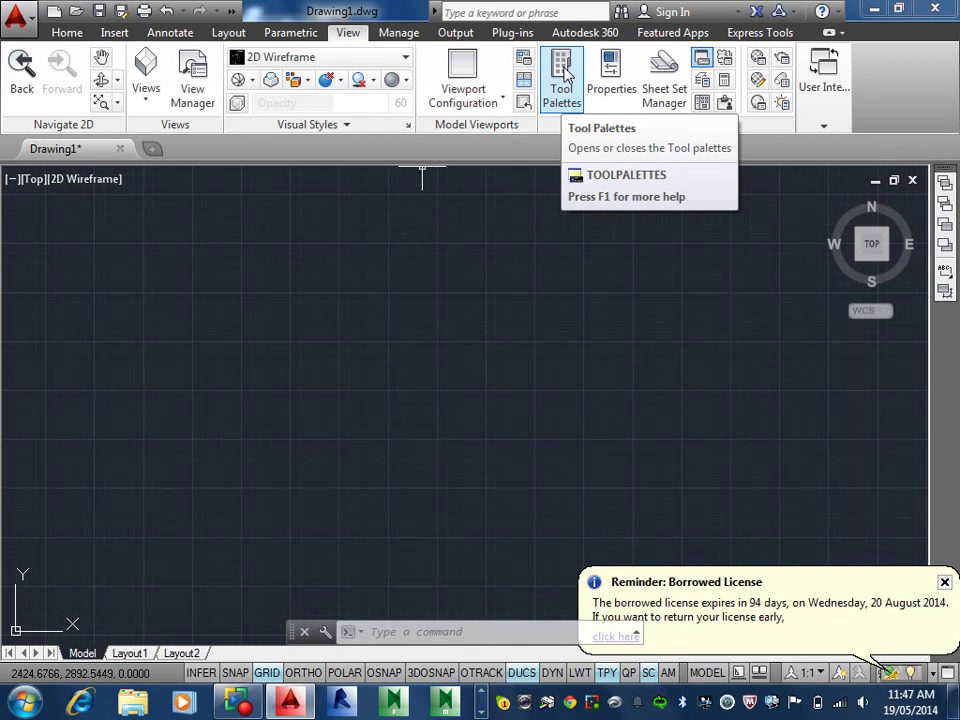
# - Open the Tool Palettes, look through the Architectural and Mechanical samples, and return to the Annotation samples
pyautogui.click(563, 76)
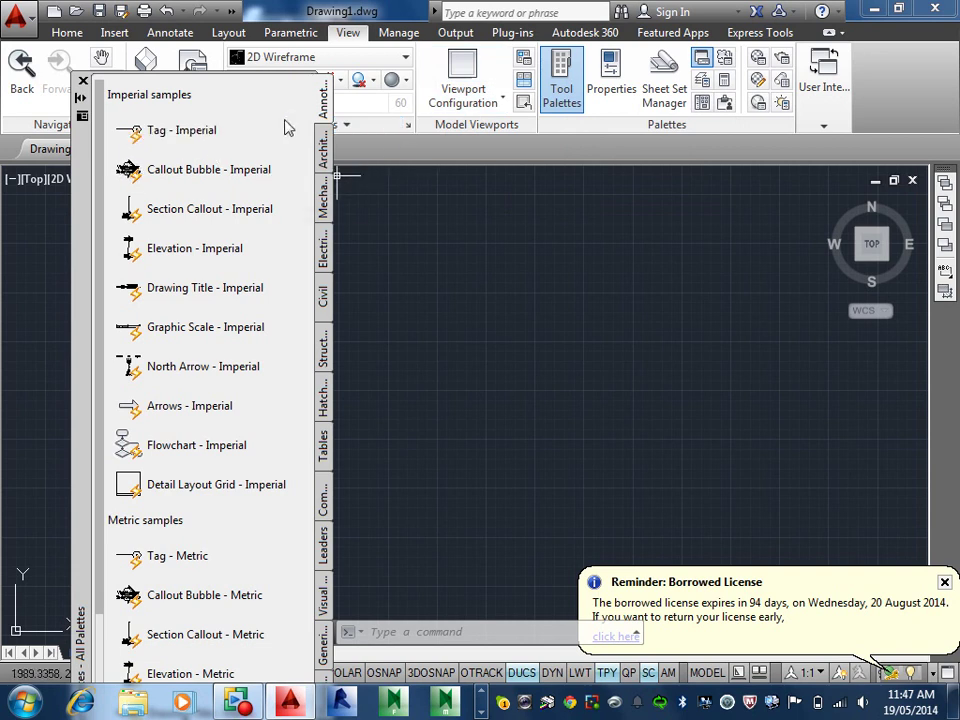
pyautogui.click(322, 150)
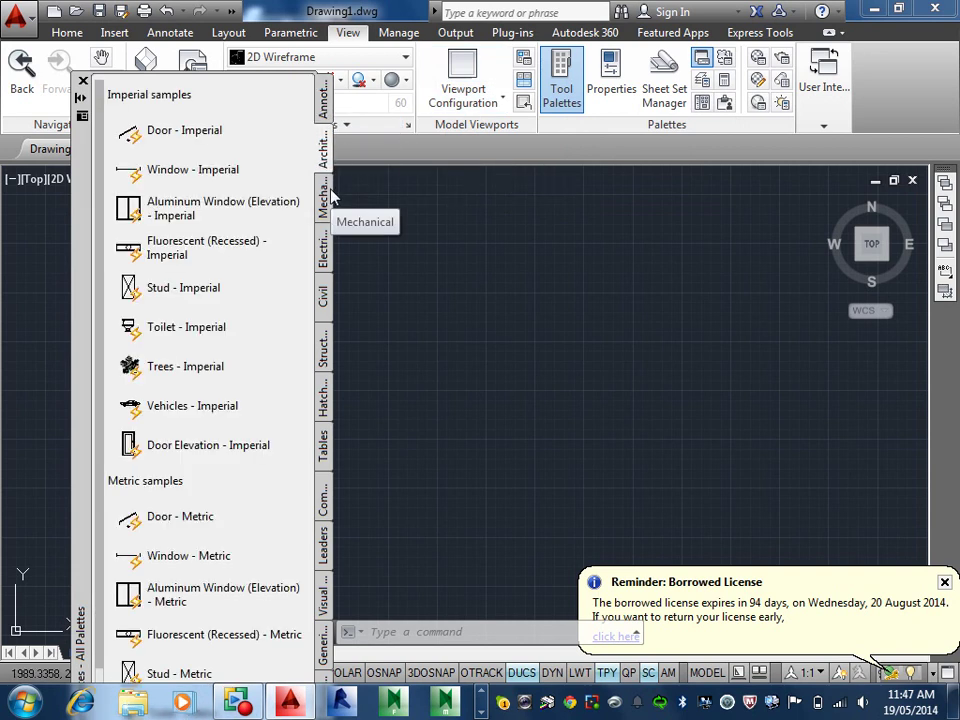
pyautogui.click(323, 200)
pyautogui.click(323, 100)
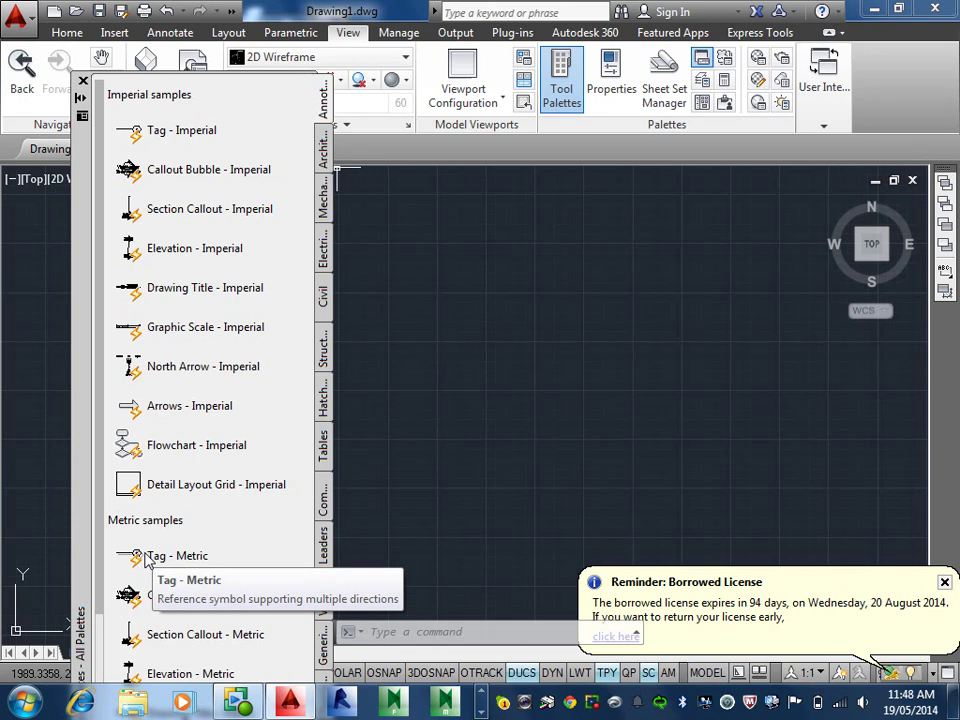
# - Insert the Tag - Metric symbol into the empty drawing with the annotation scale at 1:1, dismissing the borrowed-license reminder
pyautogui.click(143, 556)
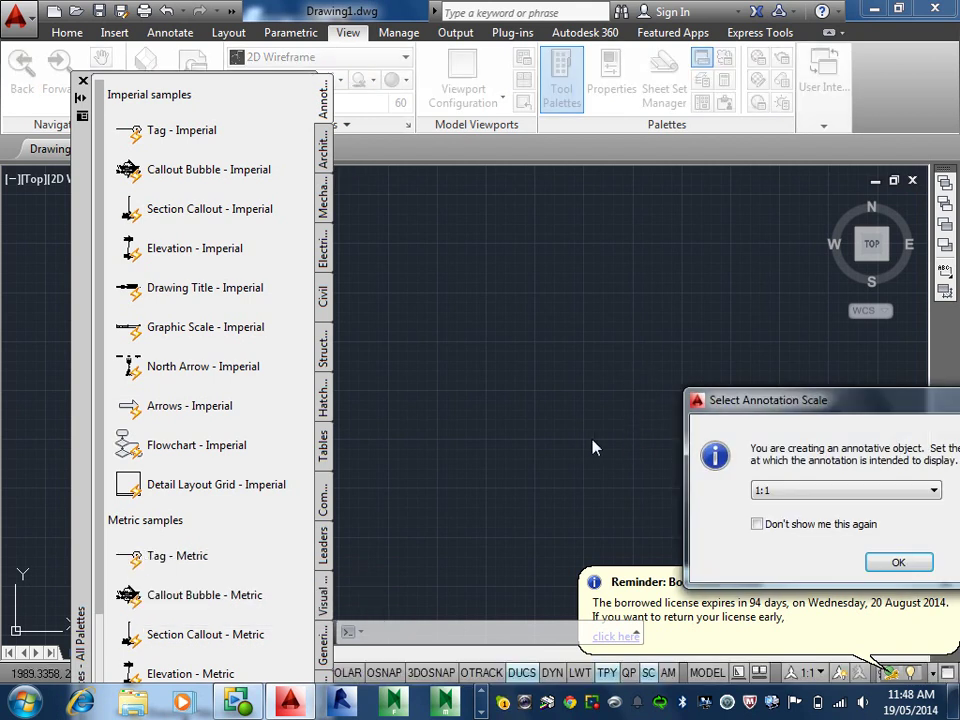
pyautogui.moveTo(790, 403)
pyautogui.mouseDown()
pyautogui.moveTo(605, 300)
pyautogui.moveTo(531, 330)
pyautogui.mouseUp()
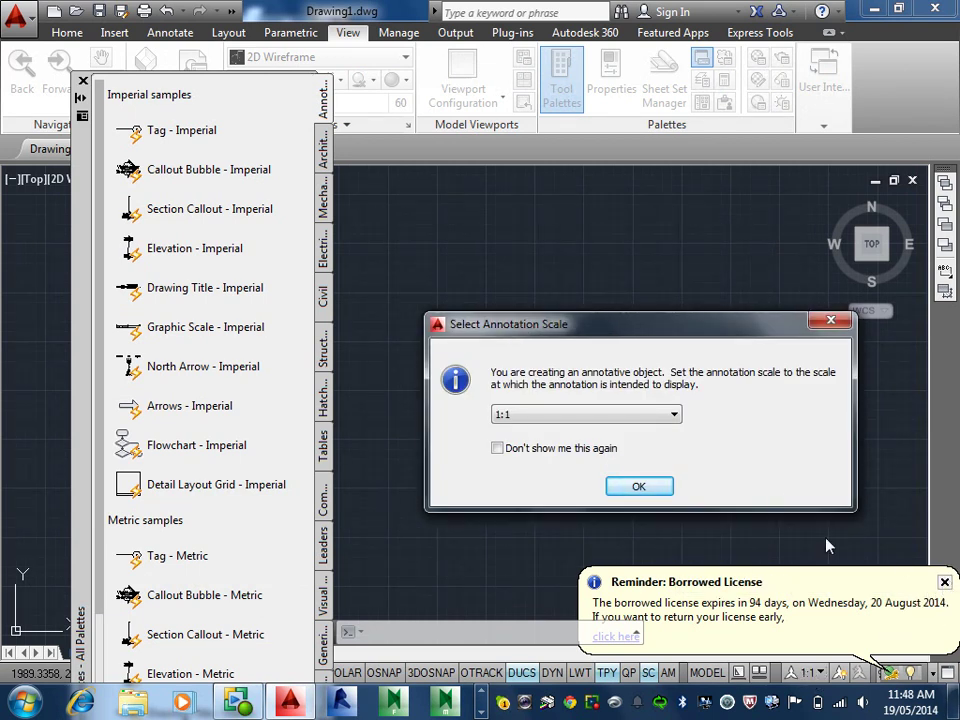
pyautogui.click(630, 417)
pyautogui.click(628, 418)
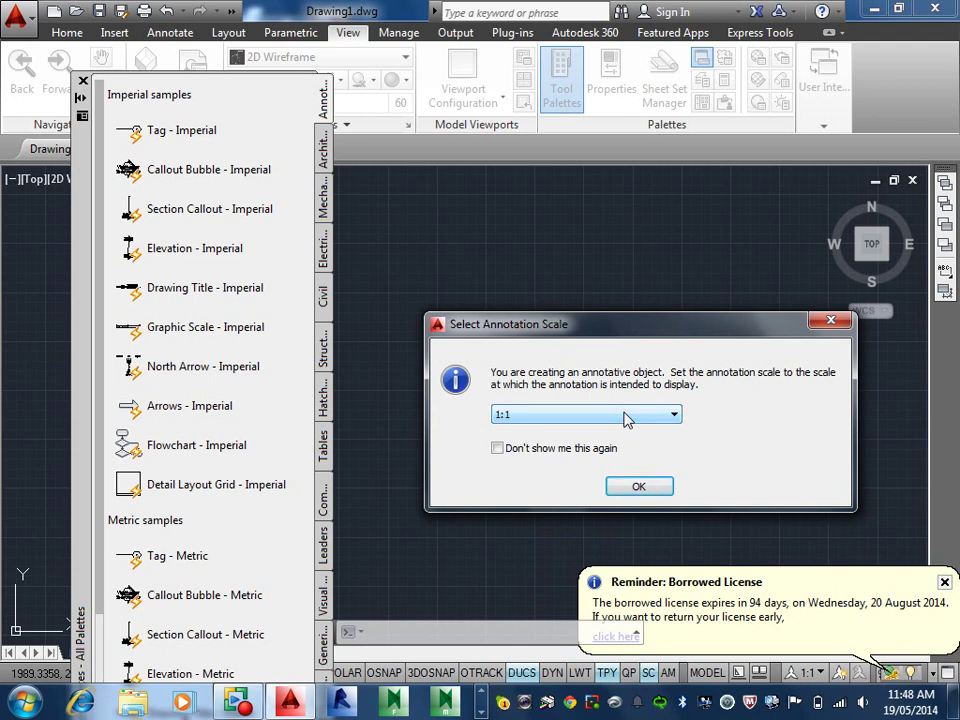
pyautogui.click(655, 490)
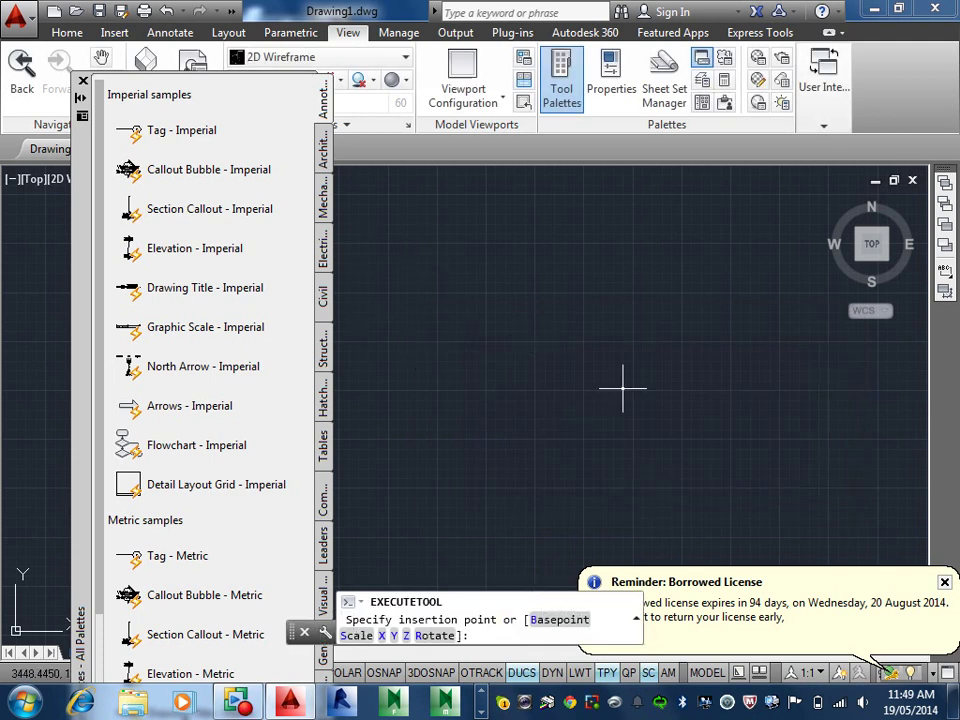
pyautogui.click(946, 584)
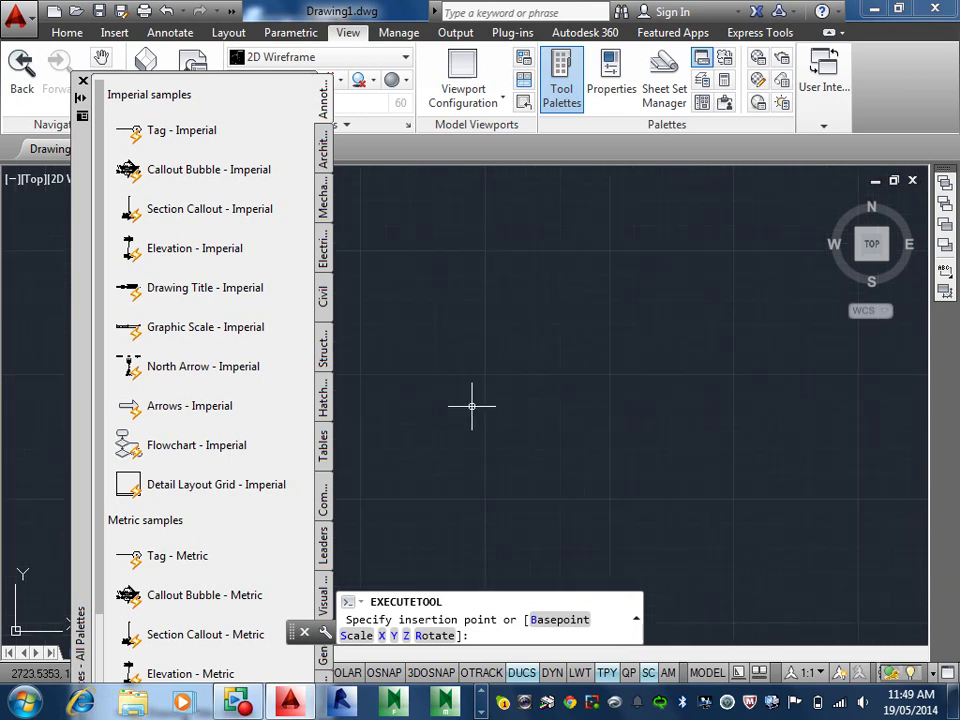
pyautogui.click(559, 374)
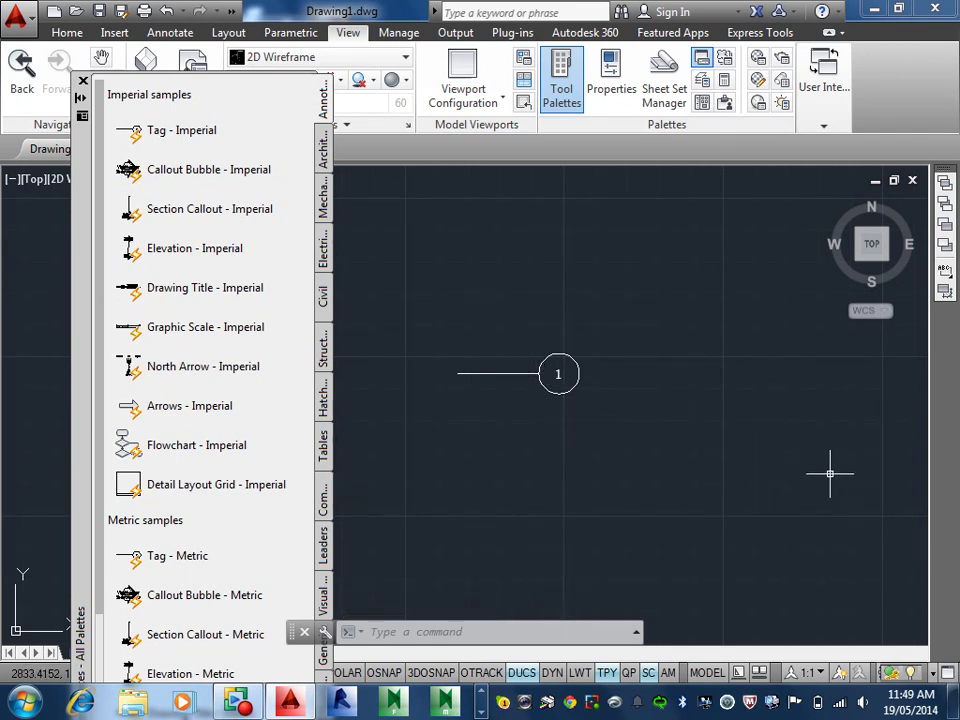
# - Swing the tag's leader end around so it points diagonally down to the right of the circle, then deselect the tag
pyautogui.click(473, 373)
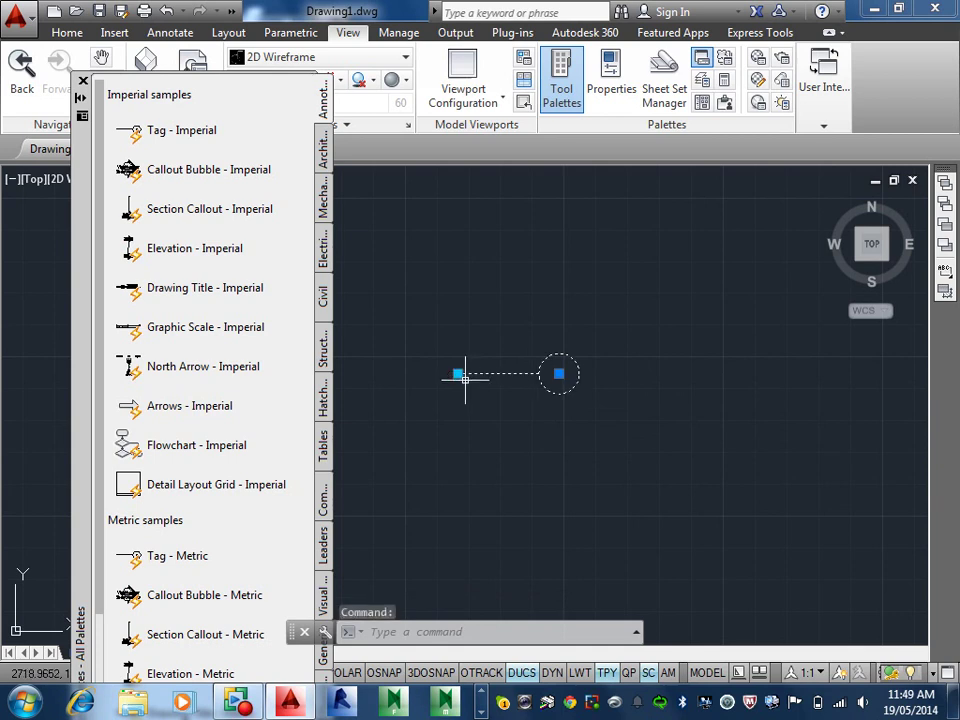
pyautogui.click(457, 373)
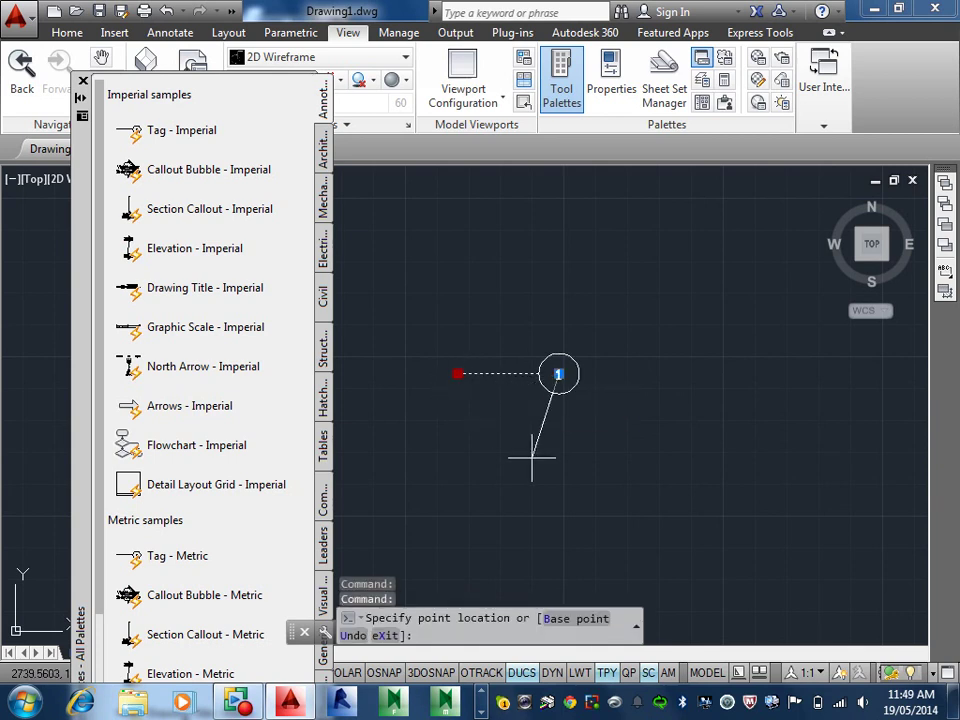
pyautogui.click(684, 467)
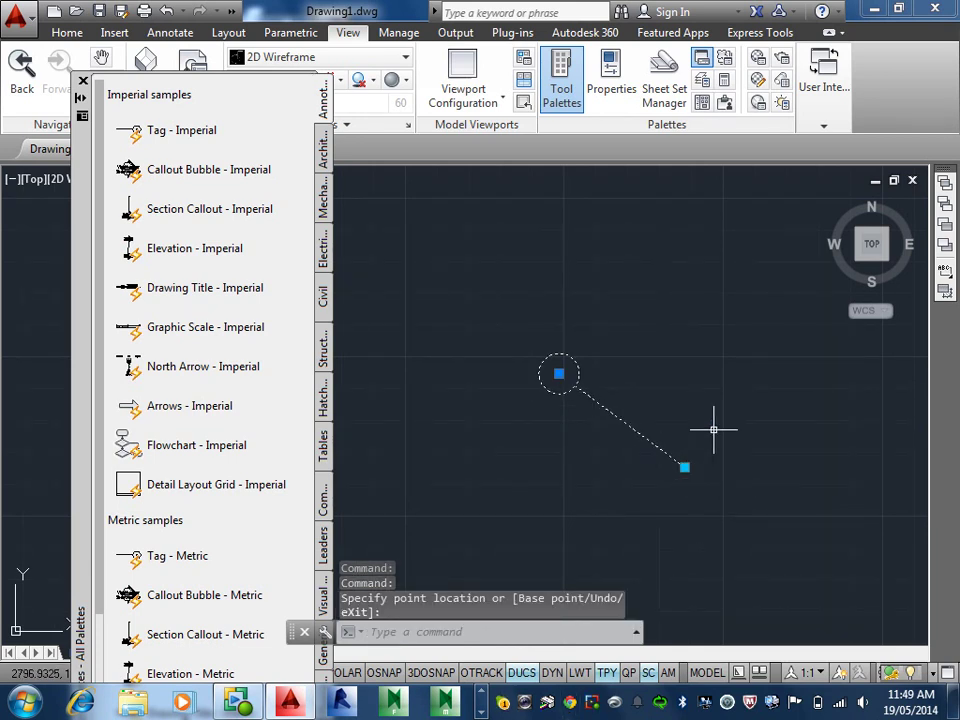
pyautogui.press('Escape')
# - Close the Tool Palettes to clear the drawing area around the enlarged tag circle
pyautogui.scroll(6, 508, 343)
pyautogui.moveTo(516, 365)
pyautogui.mouseDown(button='middle')
pyautogui.moveTo(375, 274)
pyautogui.moveTo(381, 253)
pyautogui.mouseUp(button='middle')
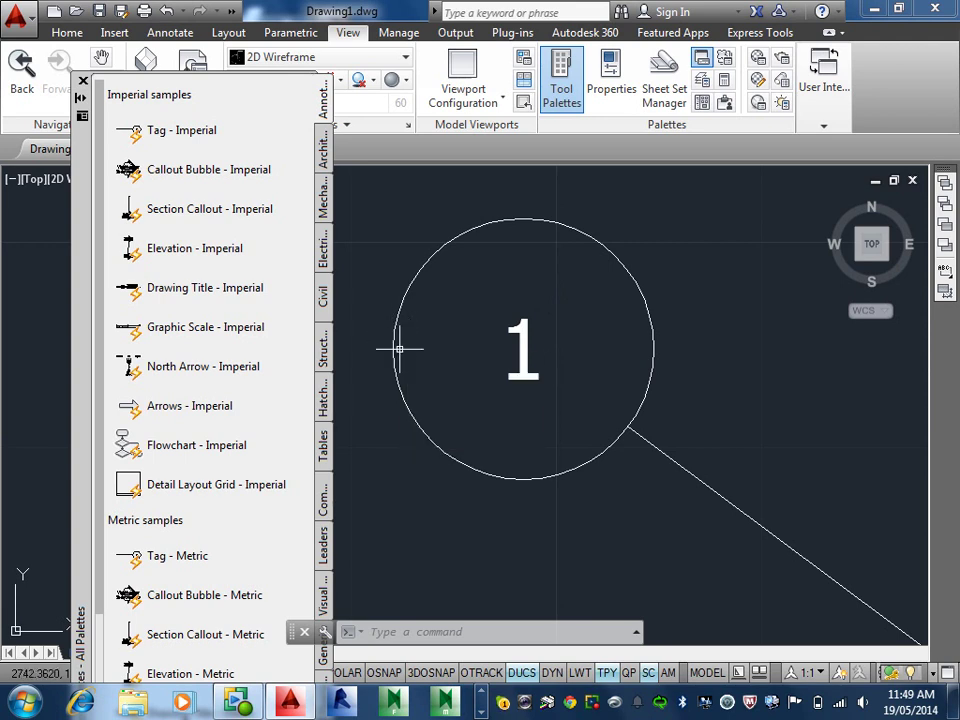
pyautogui.click(83, 81)
pyautogui.click(70, 33)
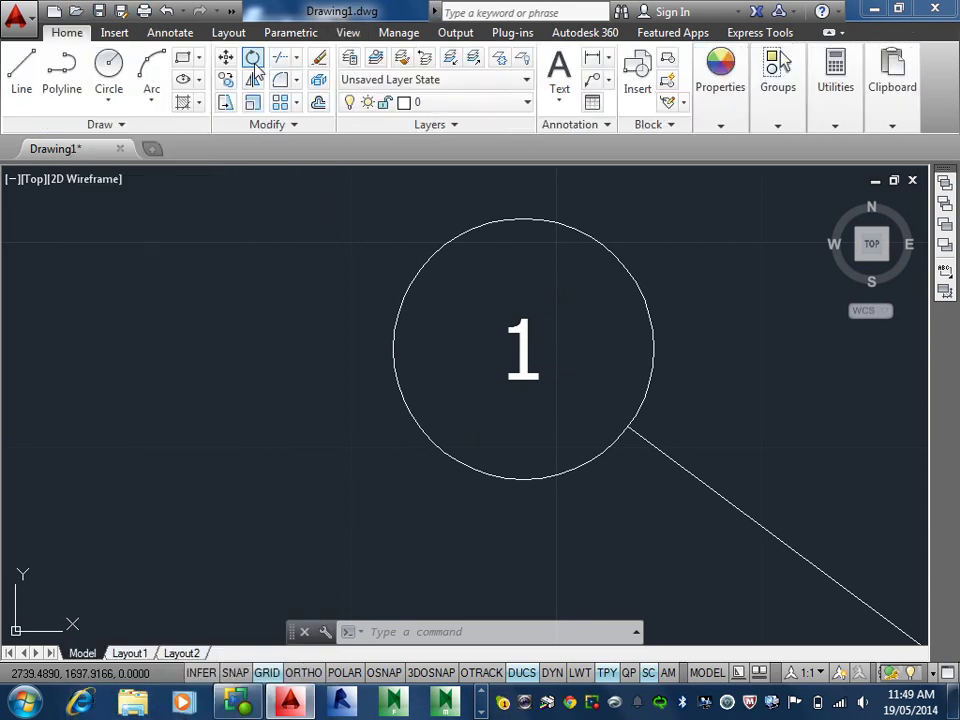
pyautogui.moveTo(892, 127)
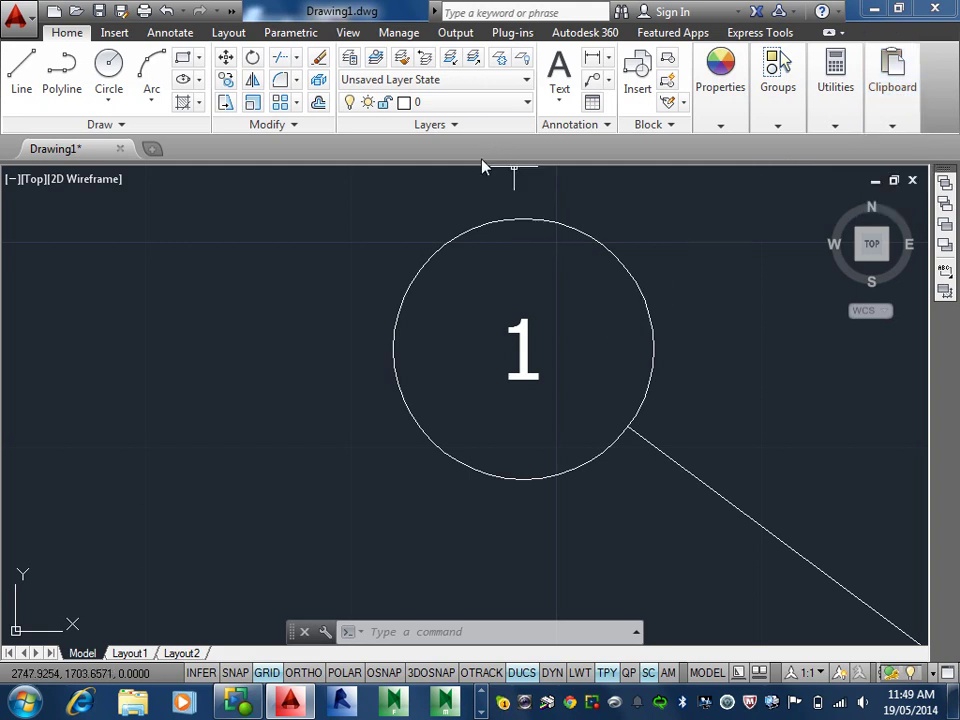
# - Turn on object snap with Quadrant added, and measure the tag circle's diameter between its left and right quadrants using DIST
pyautogui.write('di')
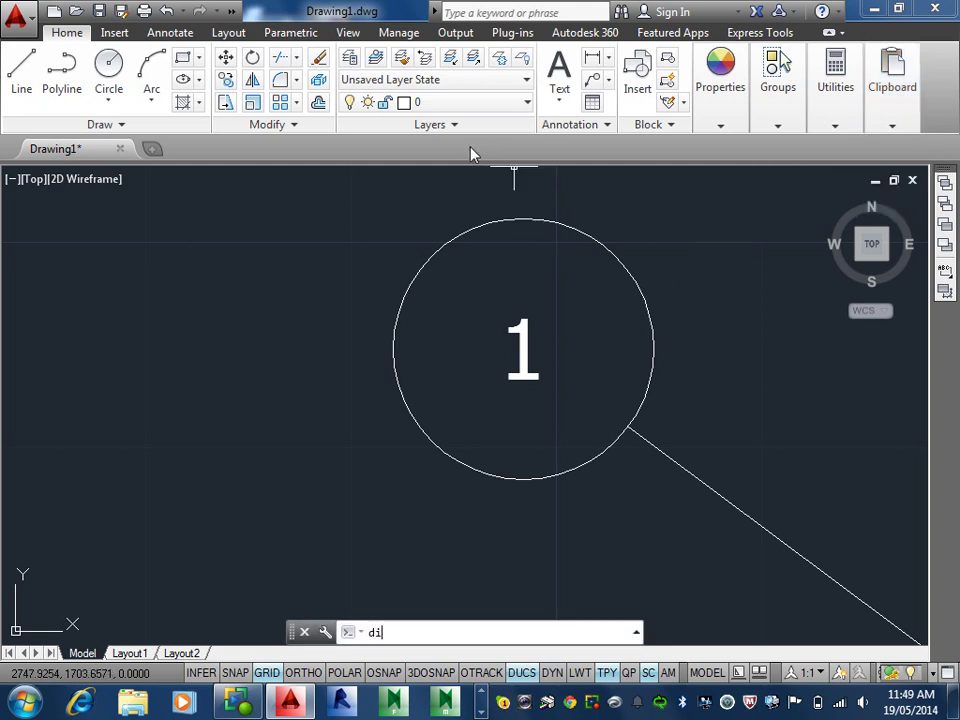
pyautogui.press('Return')
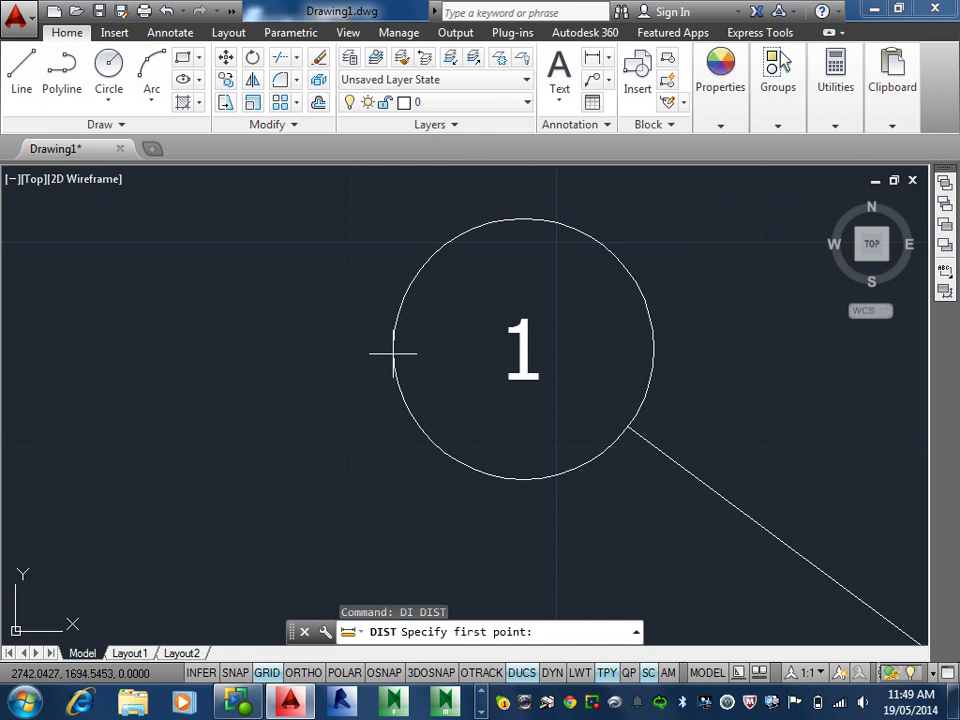
pyautogui.click(402, 672)
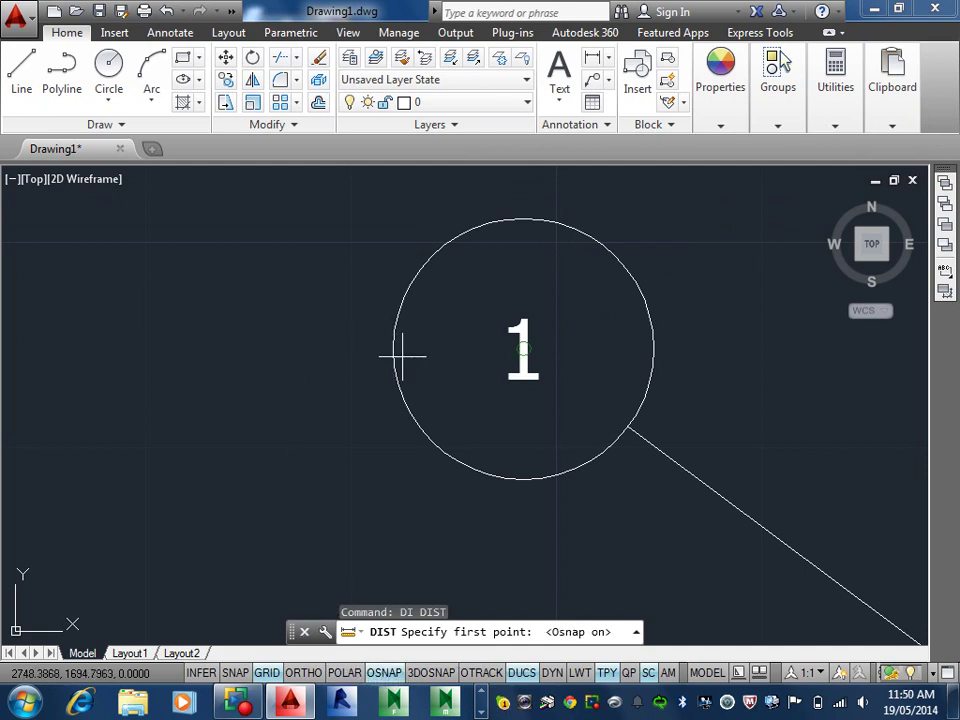
pyautogui.rightClick(384, 678)
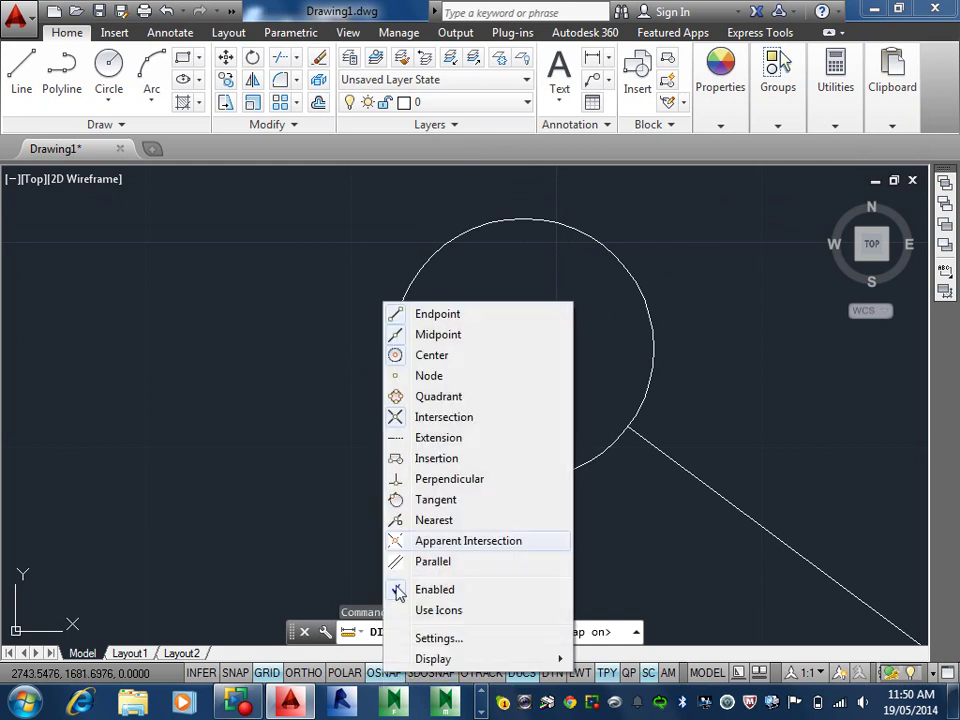
pyautogui.click(410, 395)
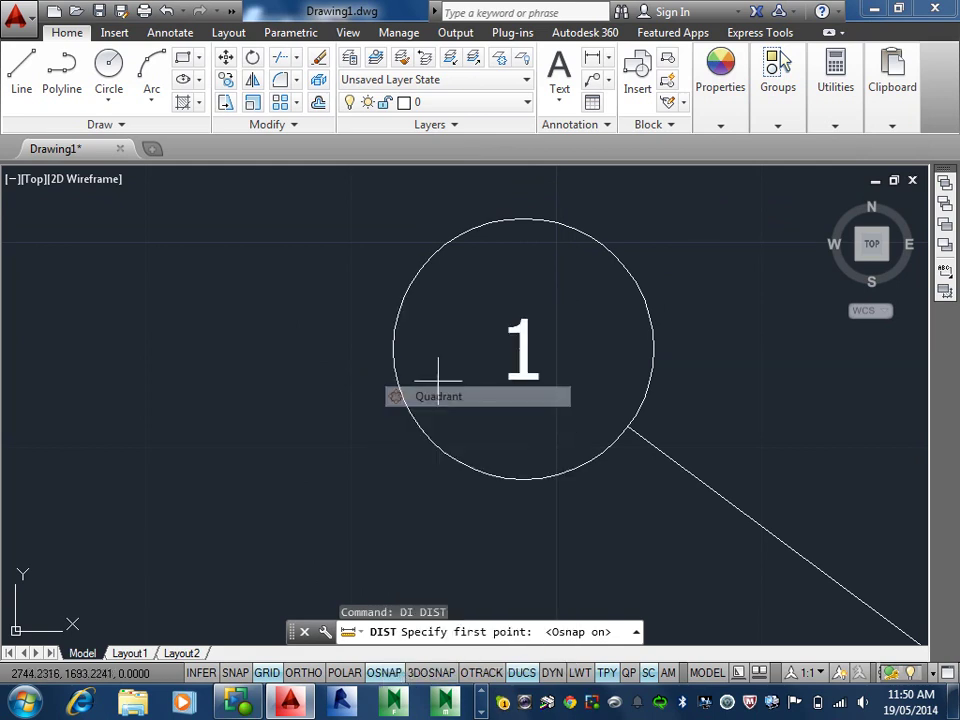
pyautogui.click(398, 349)
pyautogui.click(651, 348)
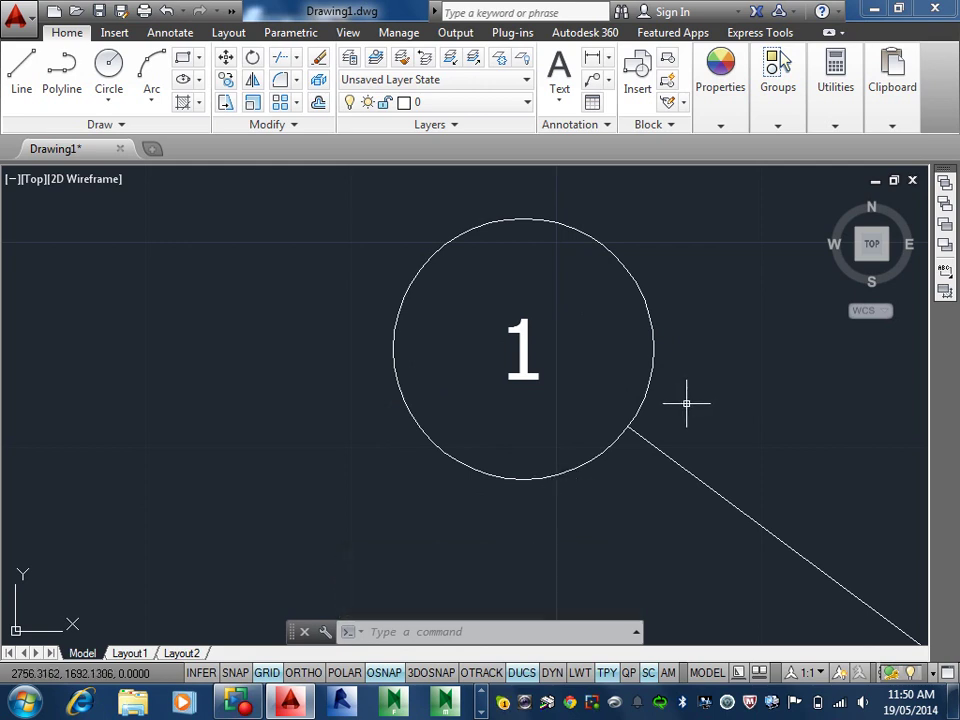
pyautogui.write('s')
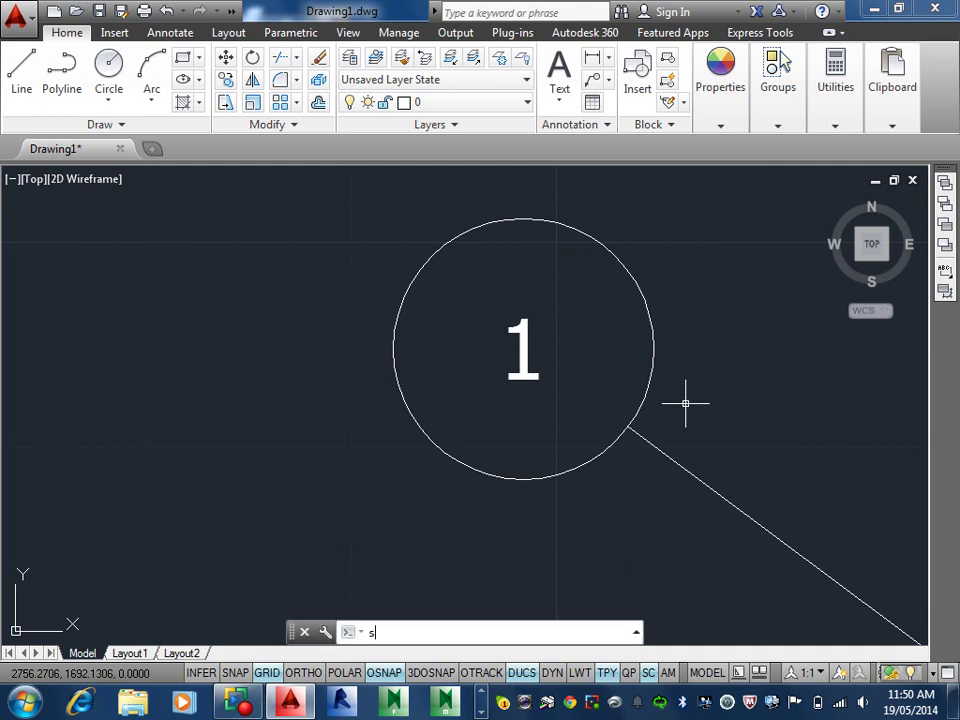
pyautogui.write('c')
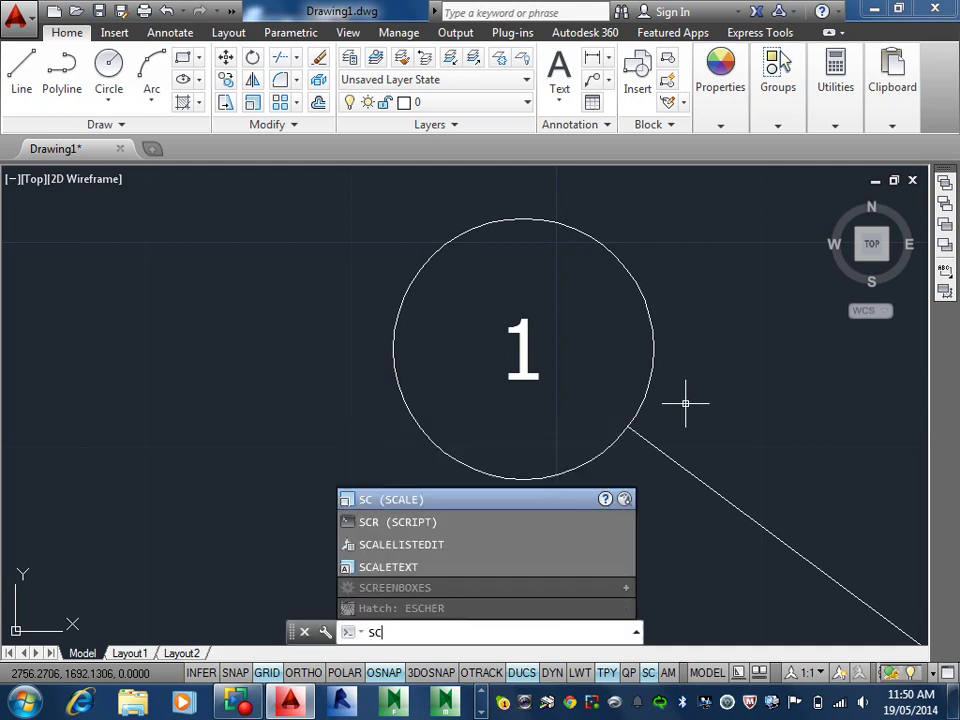
pyautogui.press('Return')
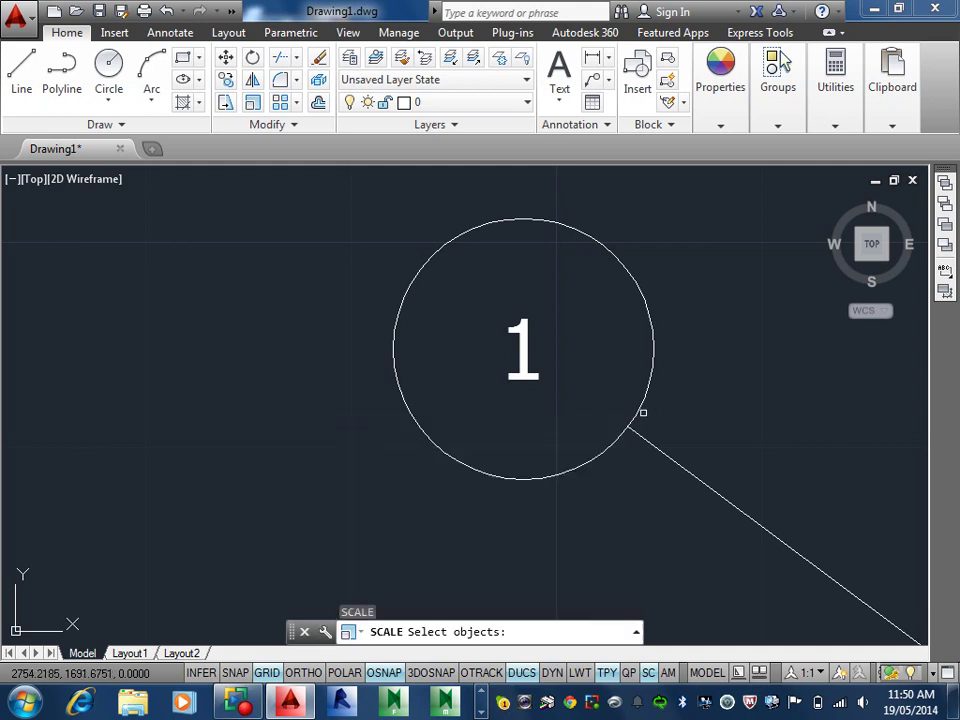
pyautogui.click(636, 414)
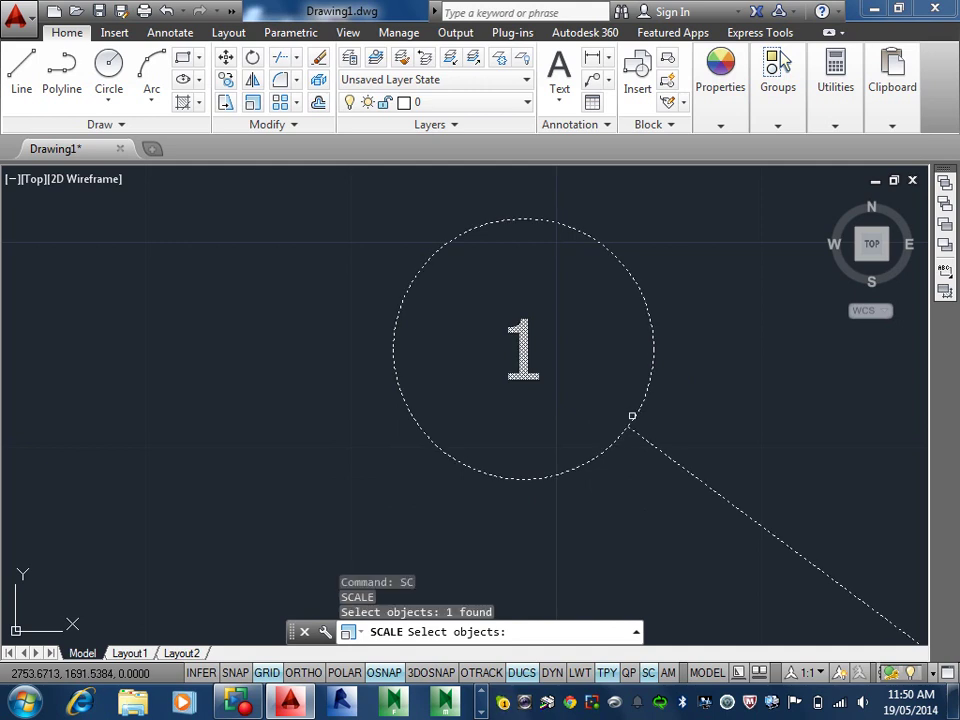
pyautogui.press('Return')
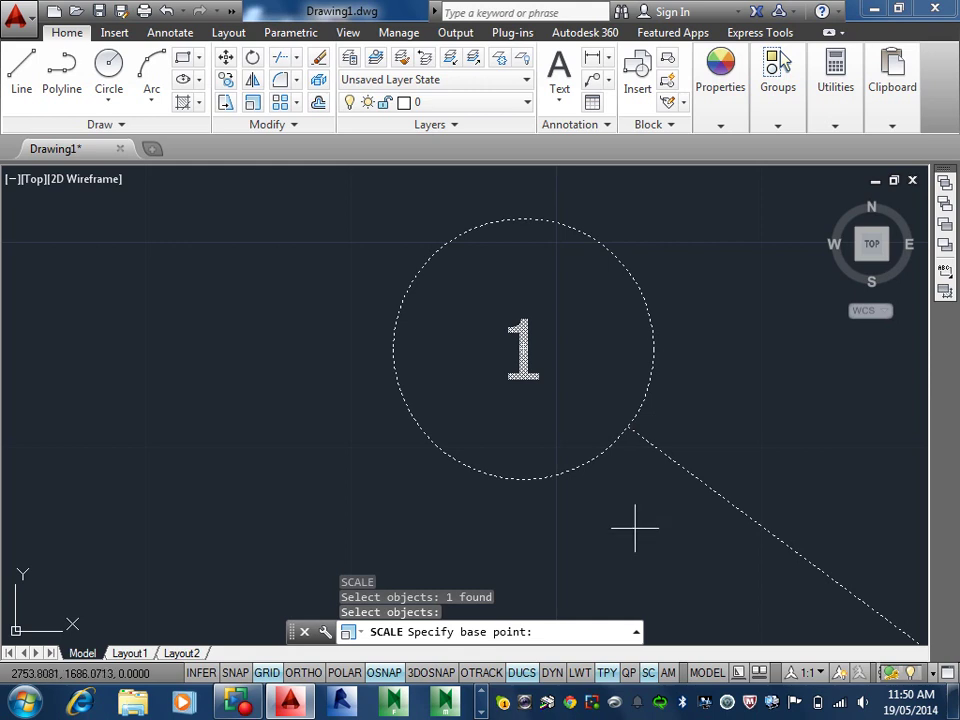
pyautogui.click(628, 427)
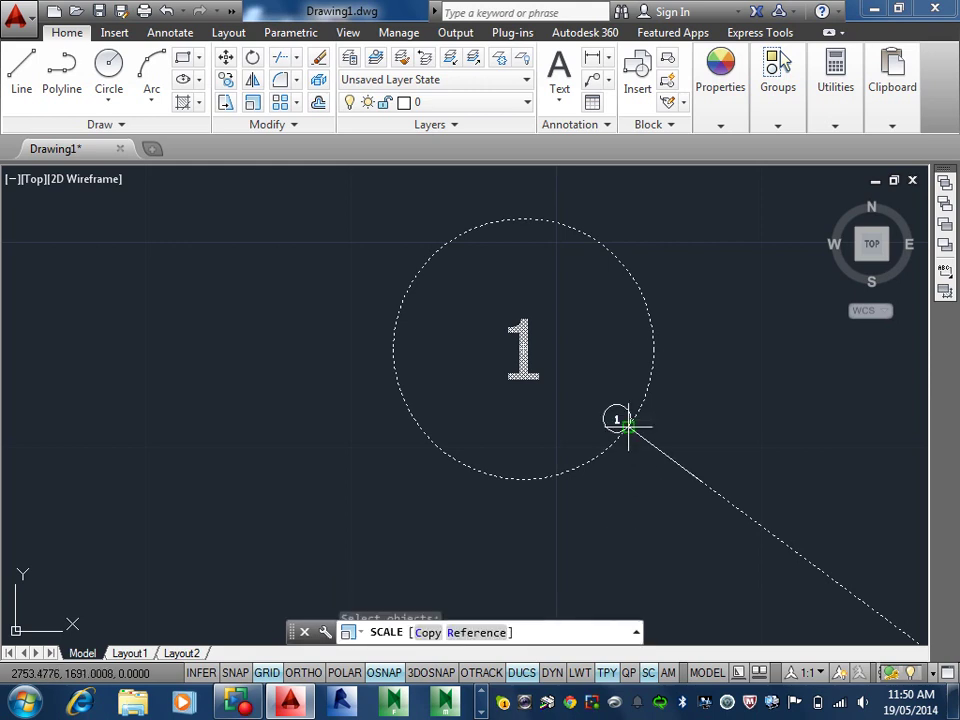
pyautogui.tripleClick(628, 427)
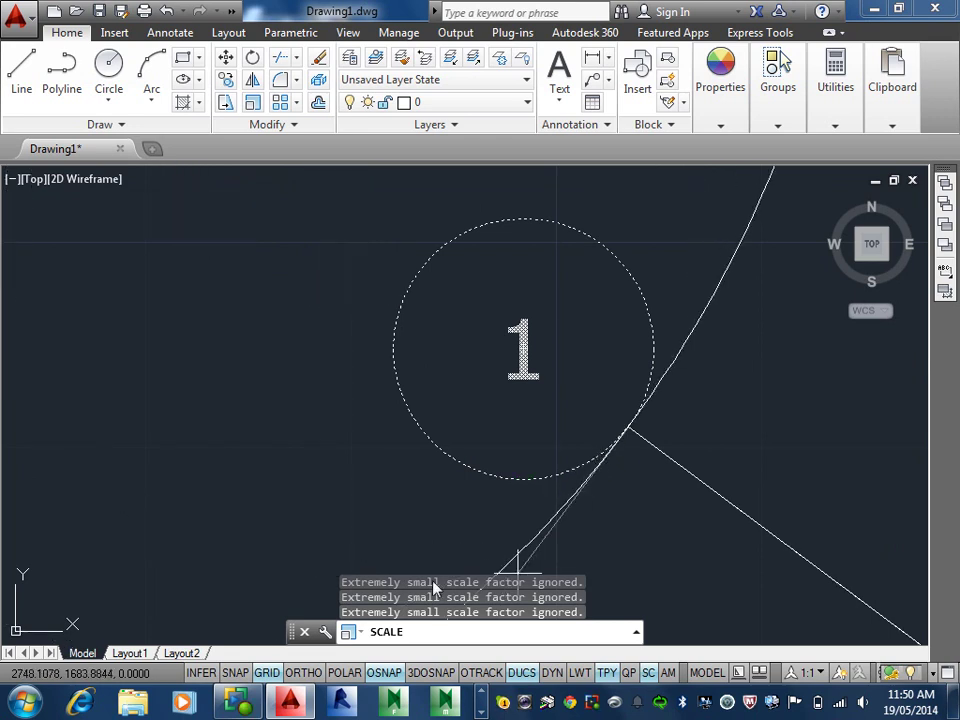
# - Dock the command line beneath the drawing area, cancel the running Scale command, and enlarge the command history to several lines
pyautogui.moveTo(292, 641); pyautogui.dragTo(270, 658)
pyautogui.press('Escape')
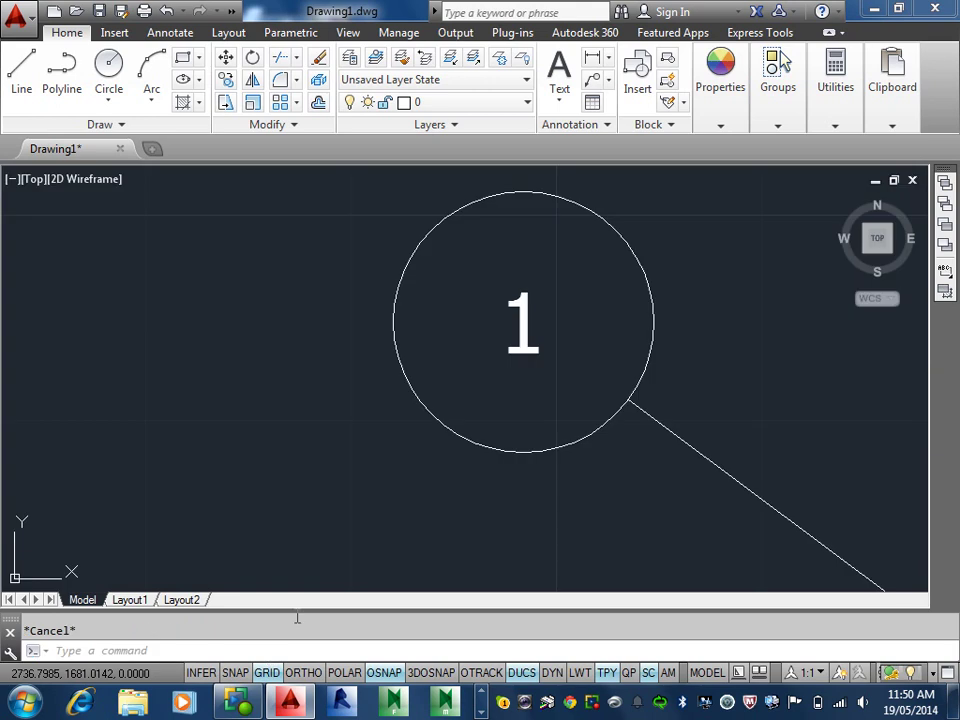
pyautogui.moveTo(297, 608); pyautogui.dragTo(302, 561)
# - Scale the tag by reference about the point where its leader meets the circle, from reference length 12.7 to new length 10
pyautogui.write('sc')
pyautogui.press('Return')
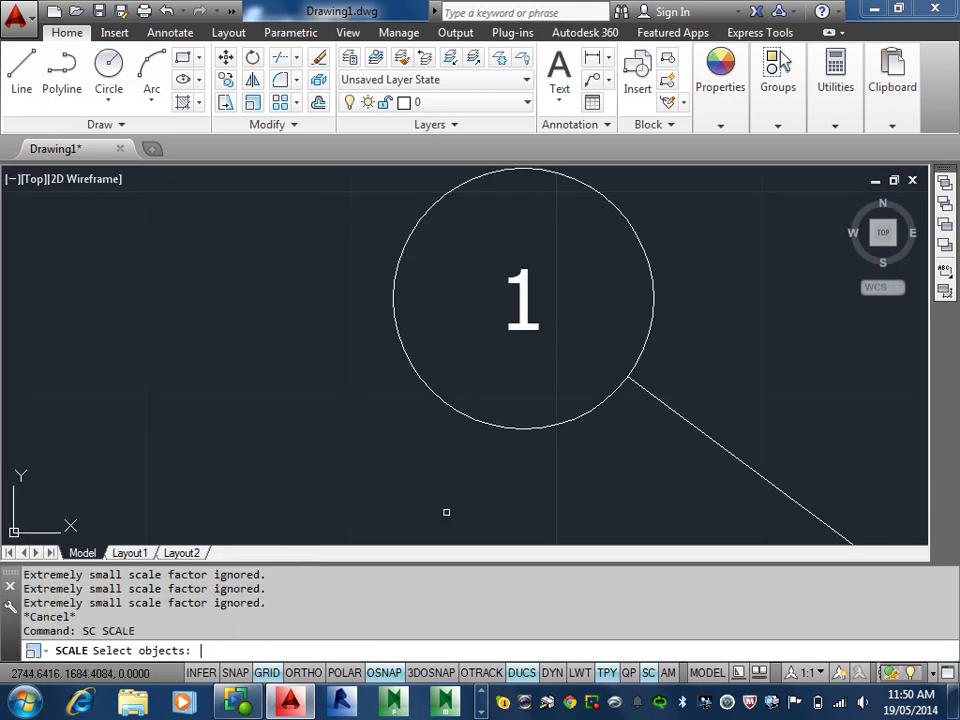
pyautogui.click(516, 431)
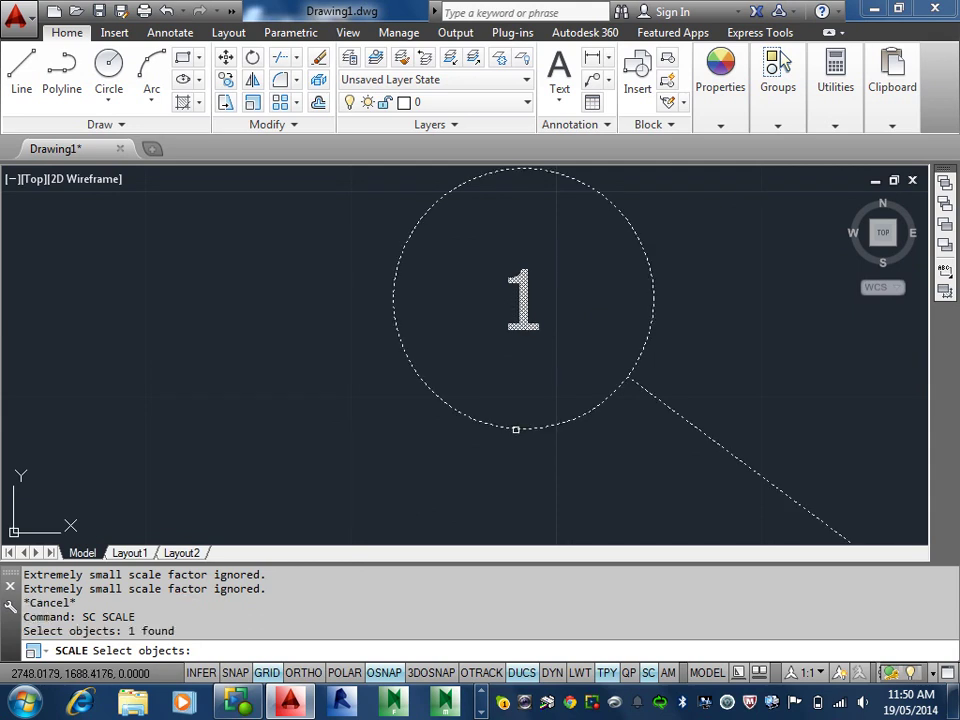
pyautogui.press('Return')
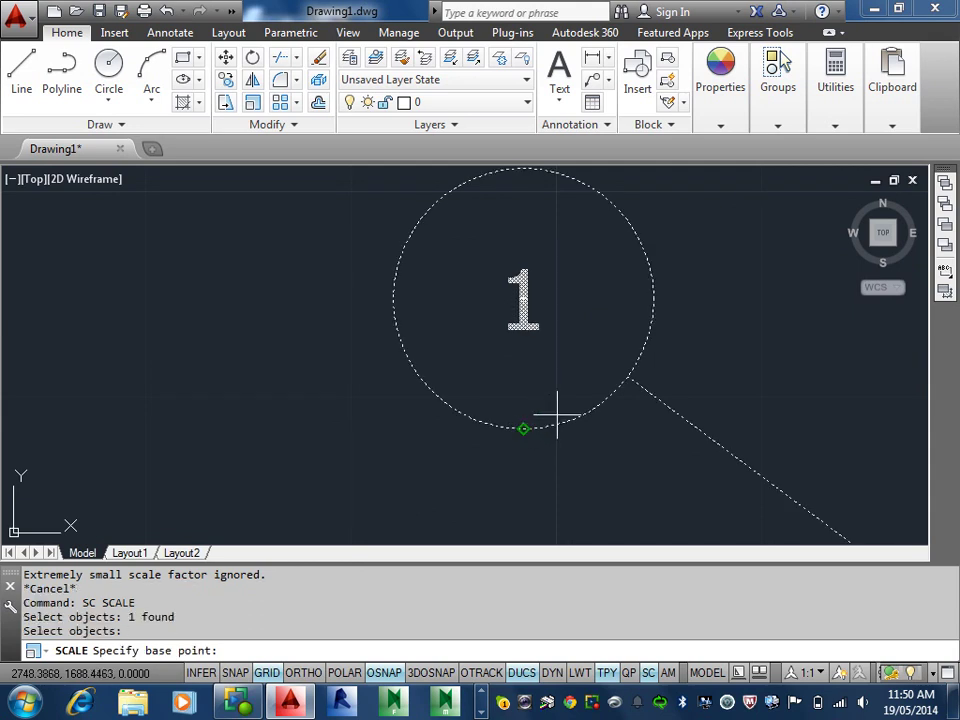
pyautogui.click(628, 377)
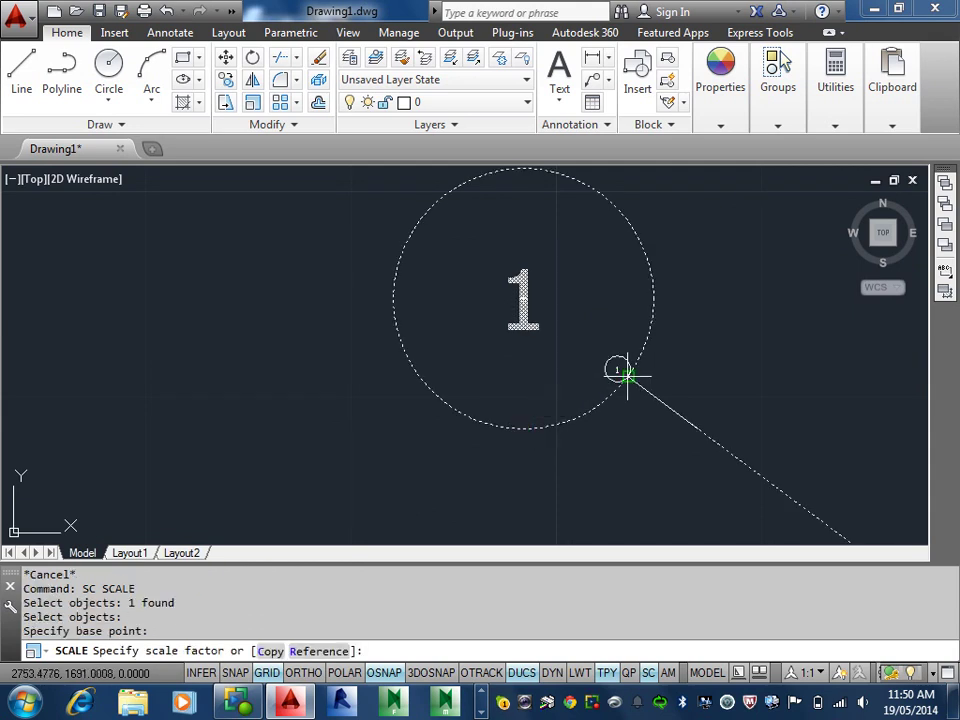
pyautogui.click(338, 651)
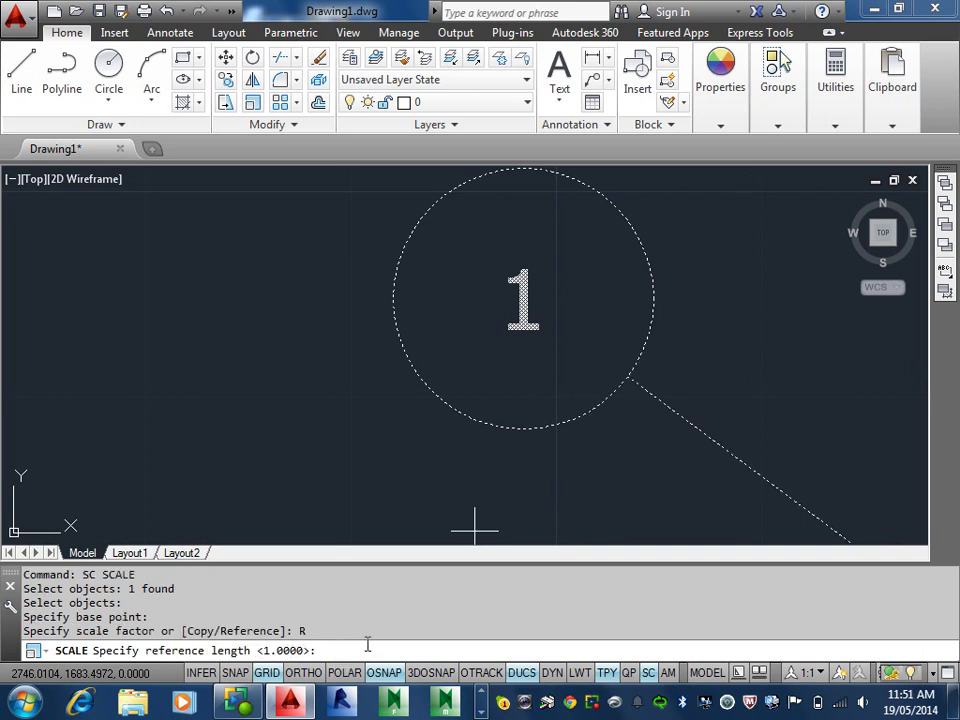
pyautogui.write('12.7')
pyautogui.press('Return')
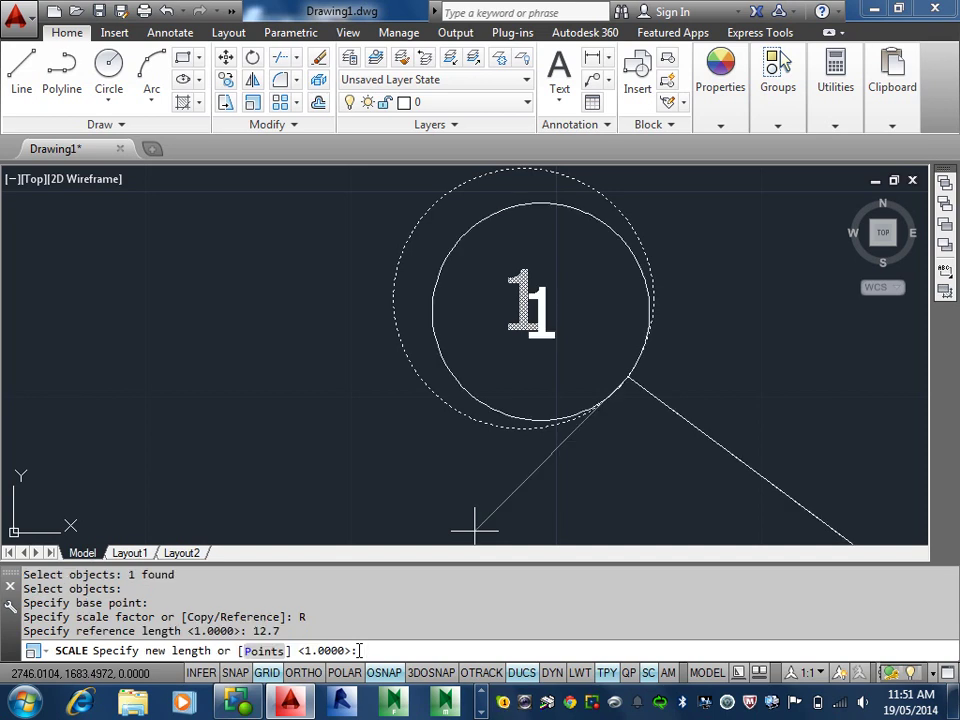
pyautogui.press('Return')
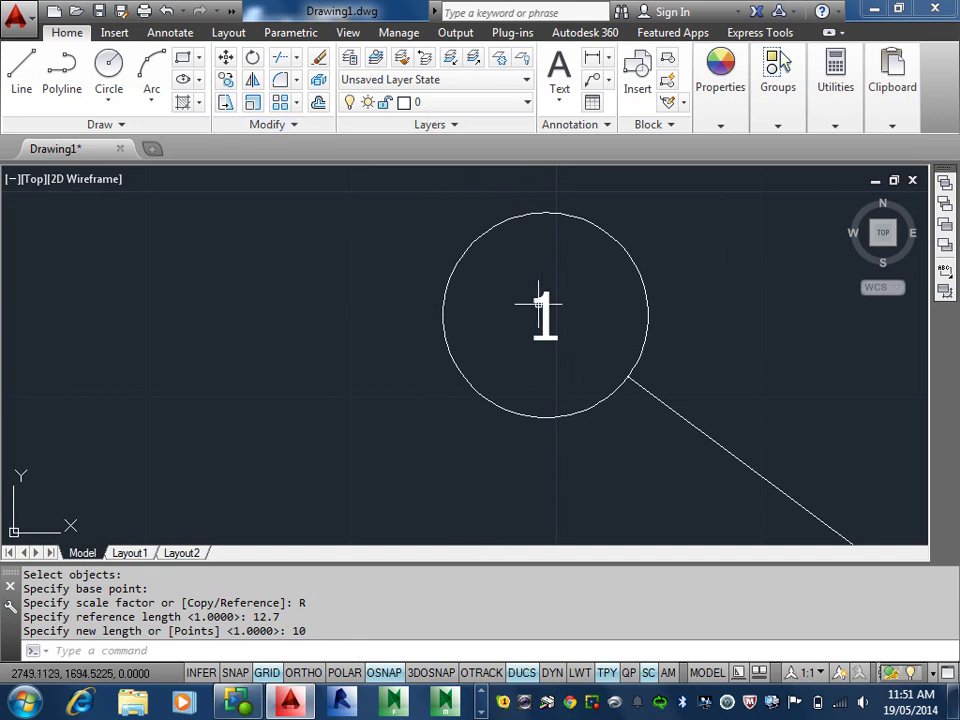
# - Set the tag's detail number to 4 in the Enhanced Attribute Editor and bring up the attribute's text options
pyautogui.doubleClick(554, 303)
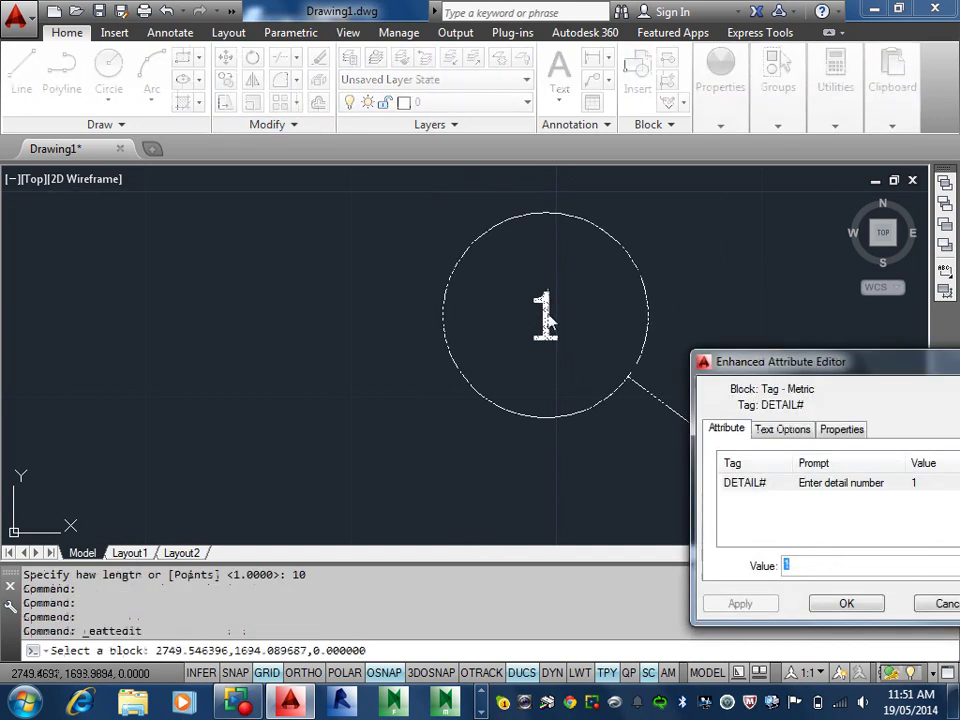
pyautogui.moveTo(735, 362)
pyautogui.mouseDown()
pyautogui.moveTo(264, 330)
pyautogui.moveTo(188, 355)
pyautogui.mouseUp()
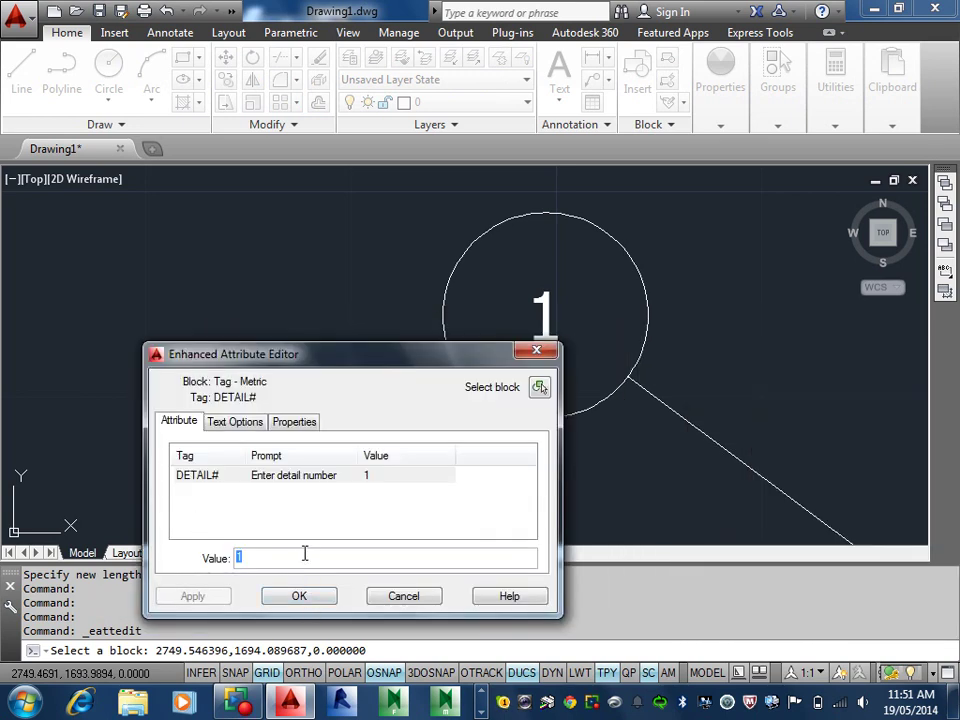
pyautogui.write('4')
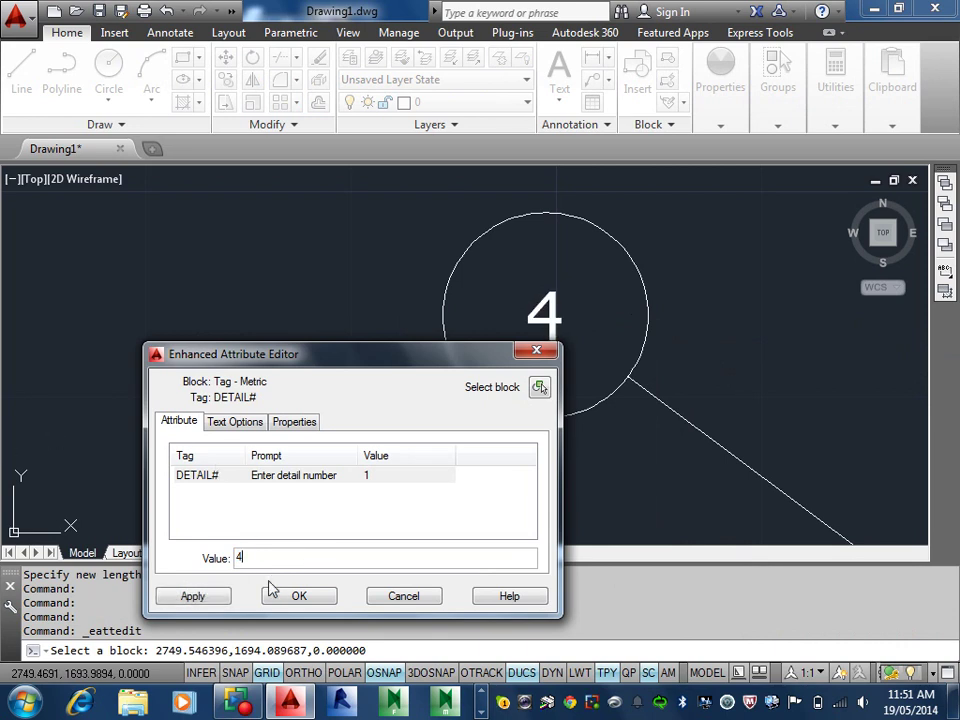
pyautogui.click(224, 423)
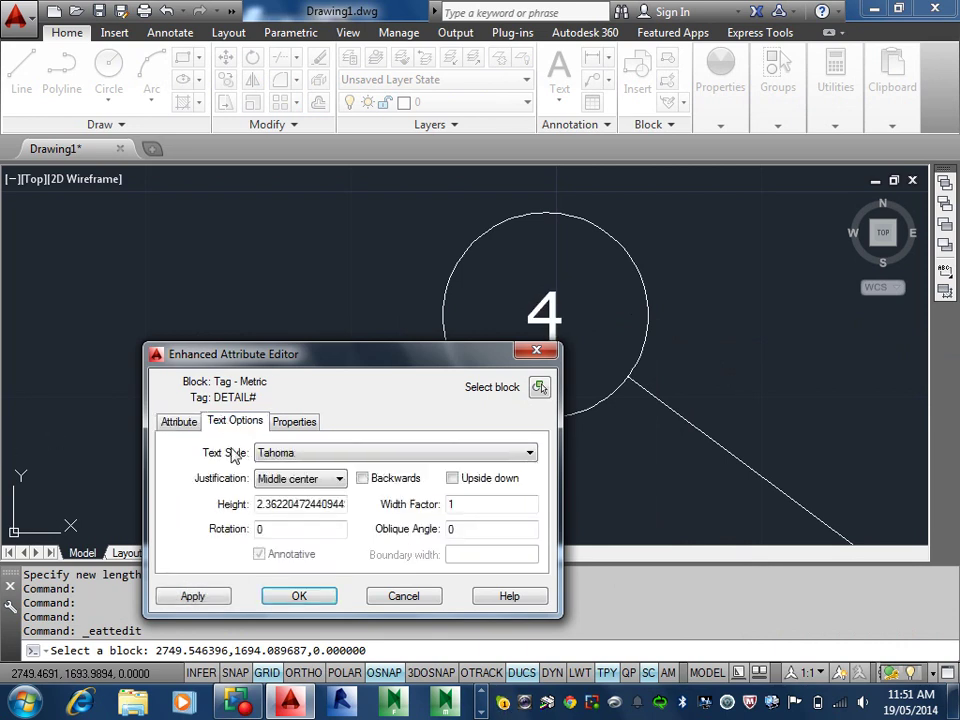
# - Try the Annotative text style on the detail number and return it to Tahoma
pyautogui.click(336, 456)
pyautogui.click(336, 456)
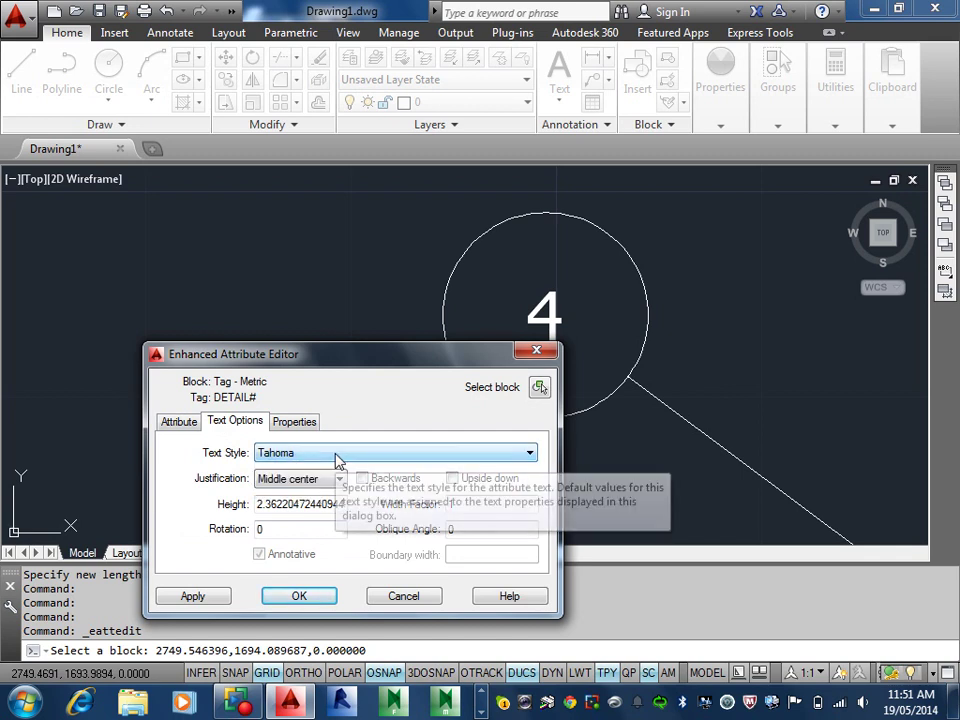
pyautogui.click(336, 456)
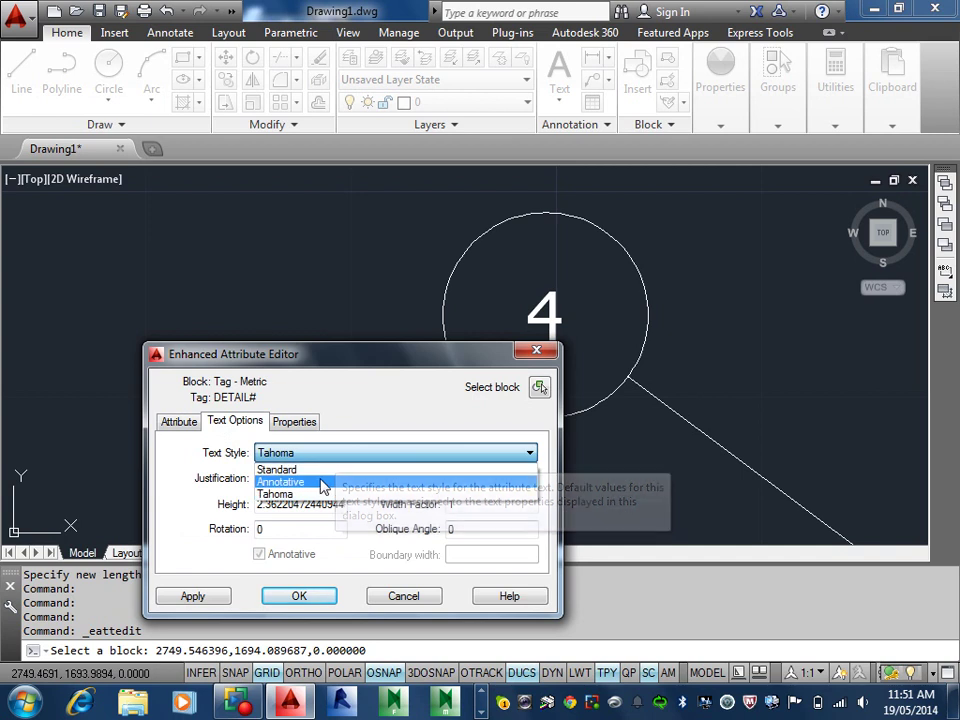
pyautogui.click(321, 482)
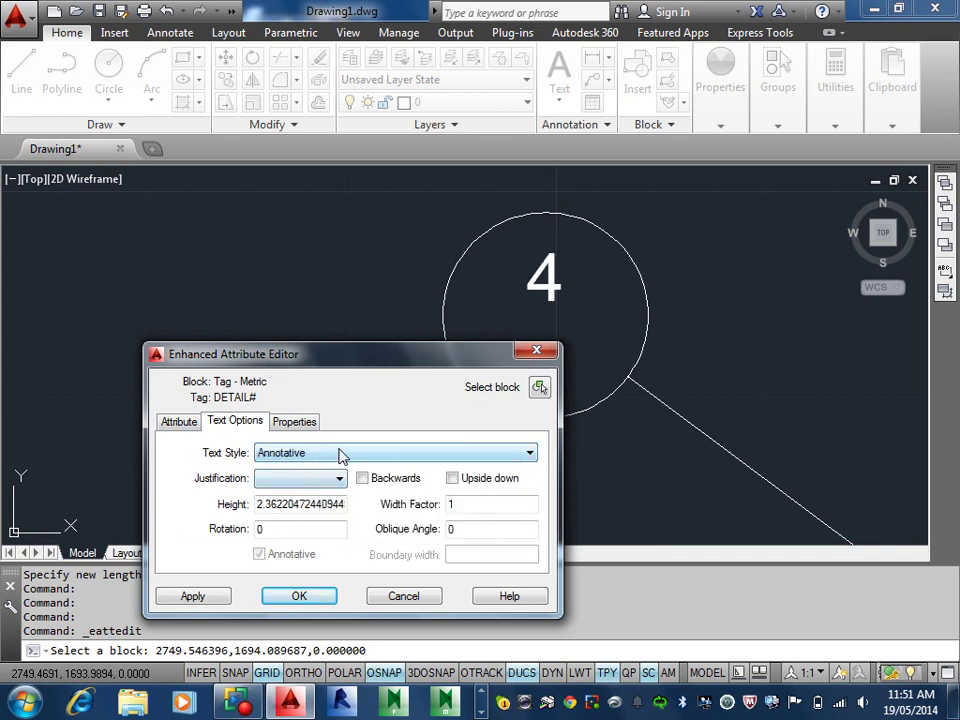
pyautogui.click(330, 453)
pyautogui.click(314, 492)
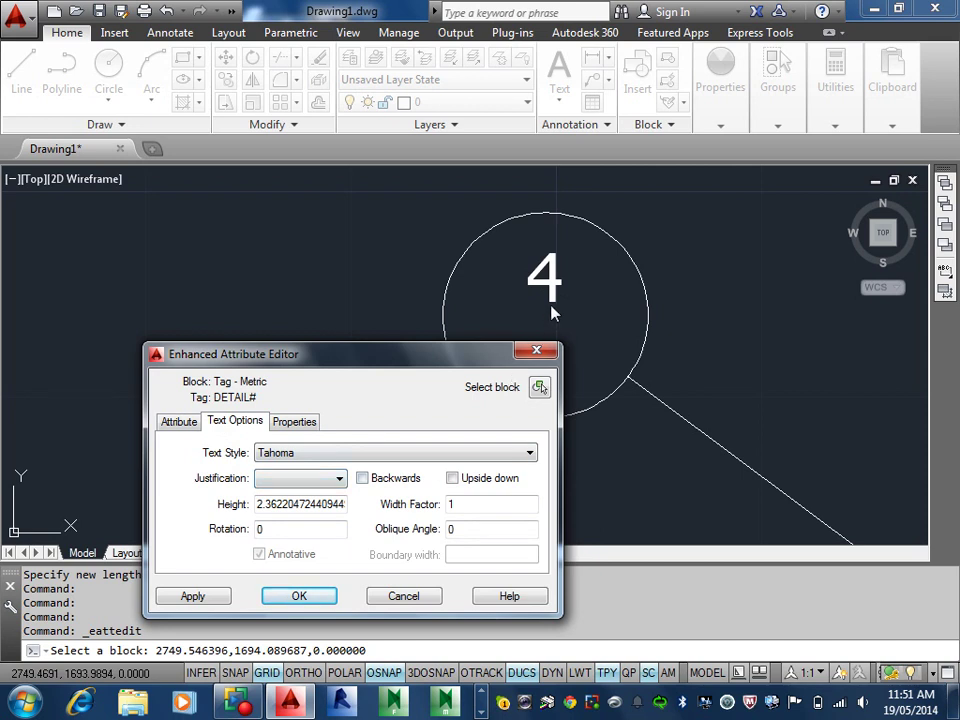
# - Set the detail number's justification to Middle and its text height to 3.5, and accept the attribute changes
pyautogui.click(330, 480)
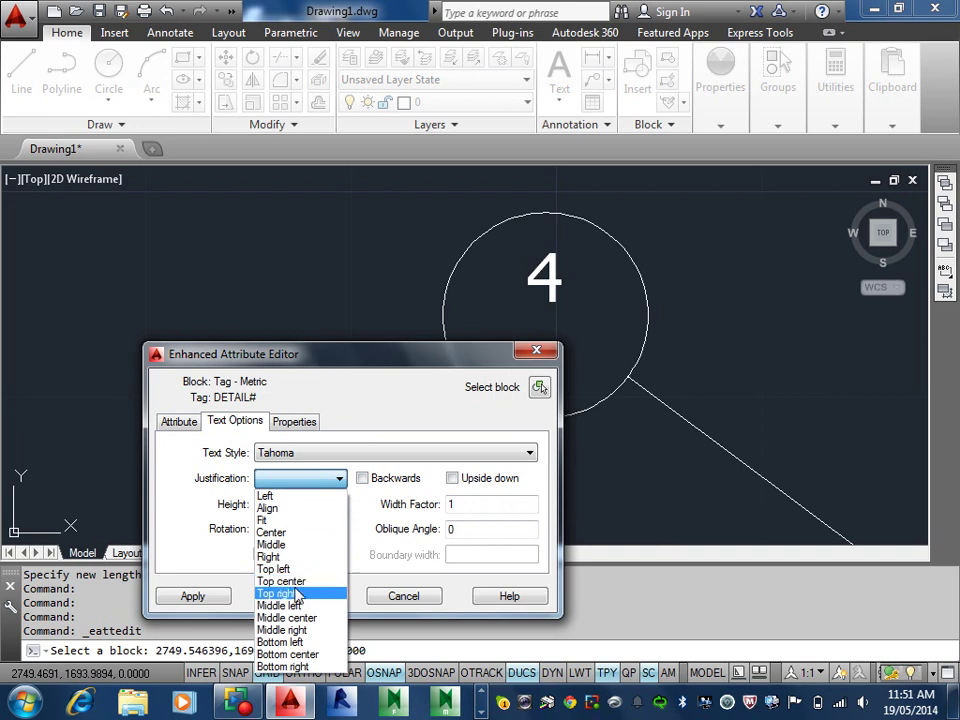
pyautogui.click(287, 546)
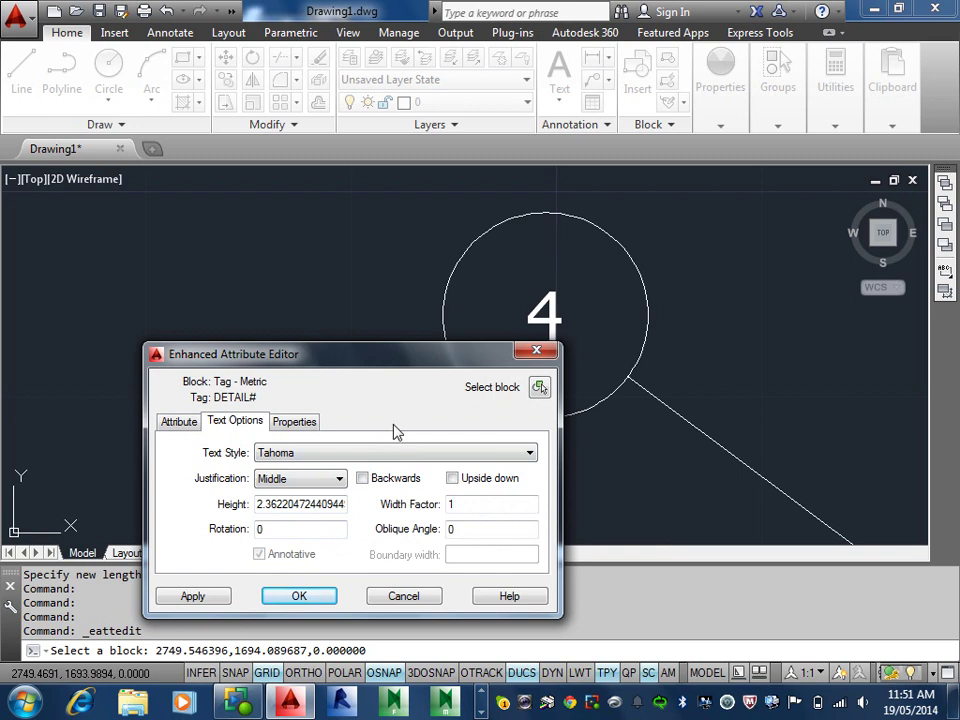
pyautogui.click(330, 452)
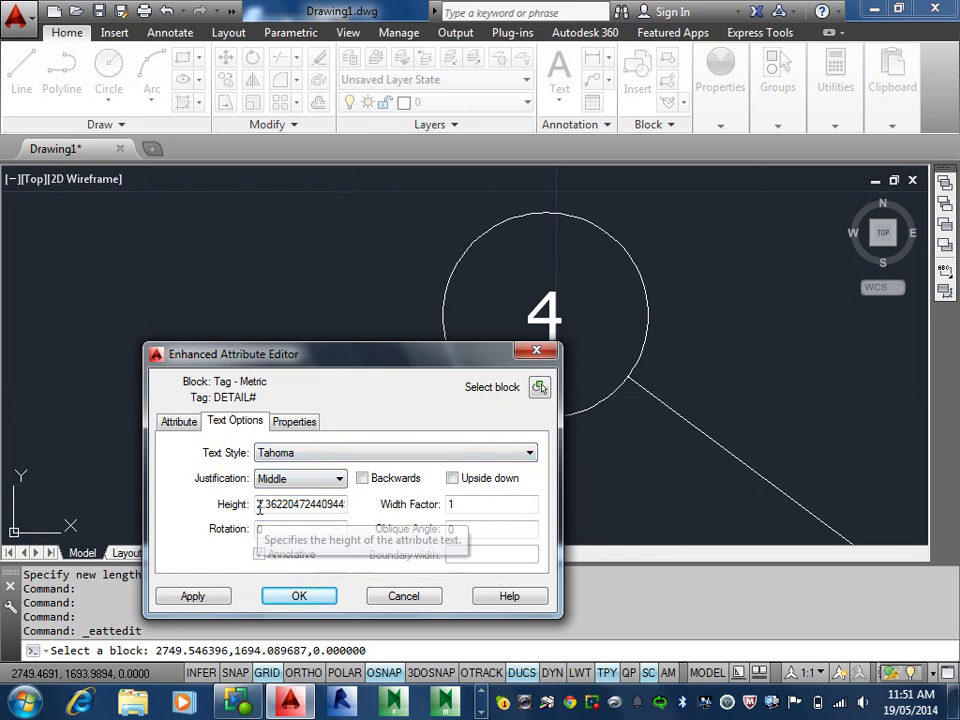
pyautogui.moveTo(258, 505); pyautogui.dragTo(393, 497)
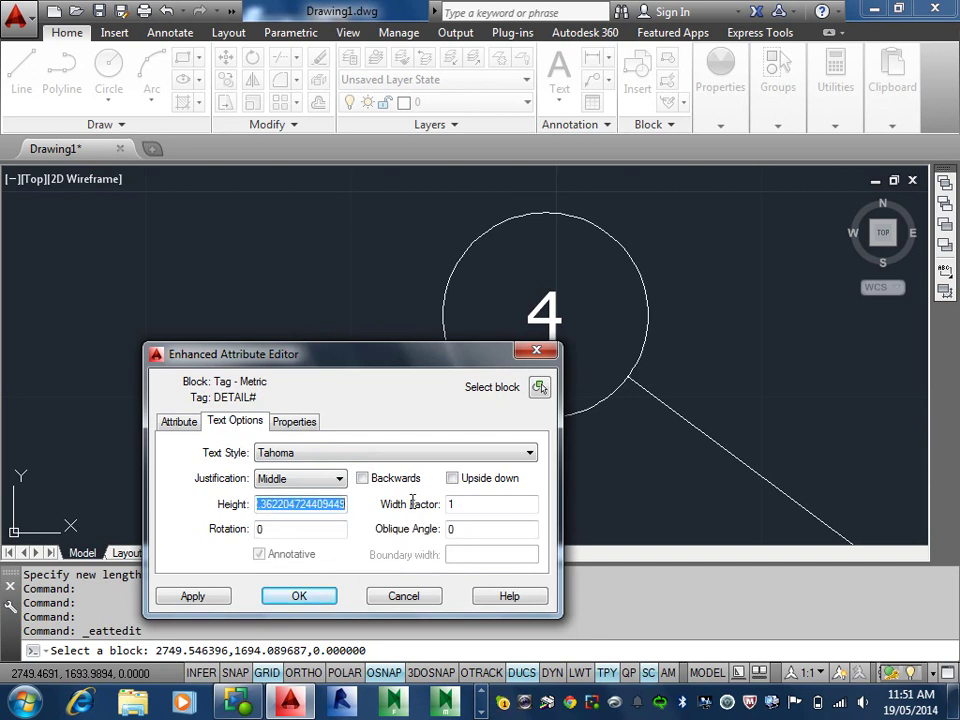
pyautogui.write('3.5')
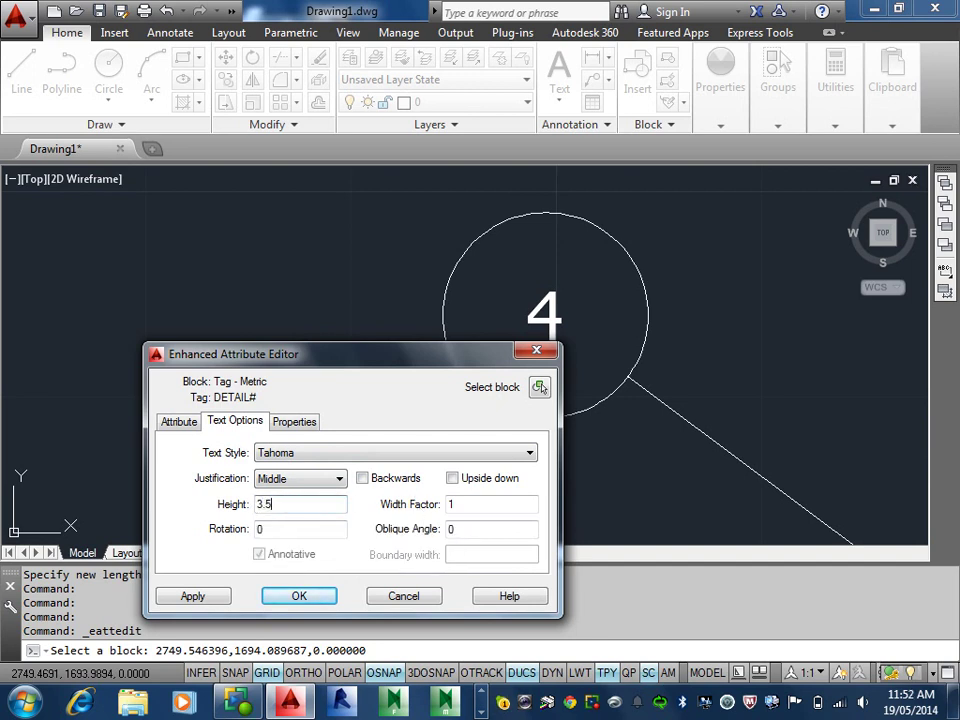
pyautogui.click(298, 598)
# - Copy the tag, using its leader end as base point, to a spot below and slightly left of the original
pyautogui.scroll(-6, 498, 336)
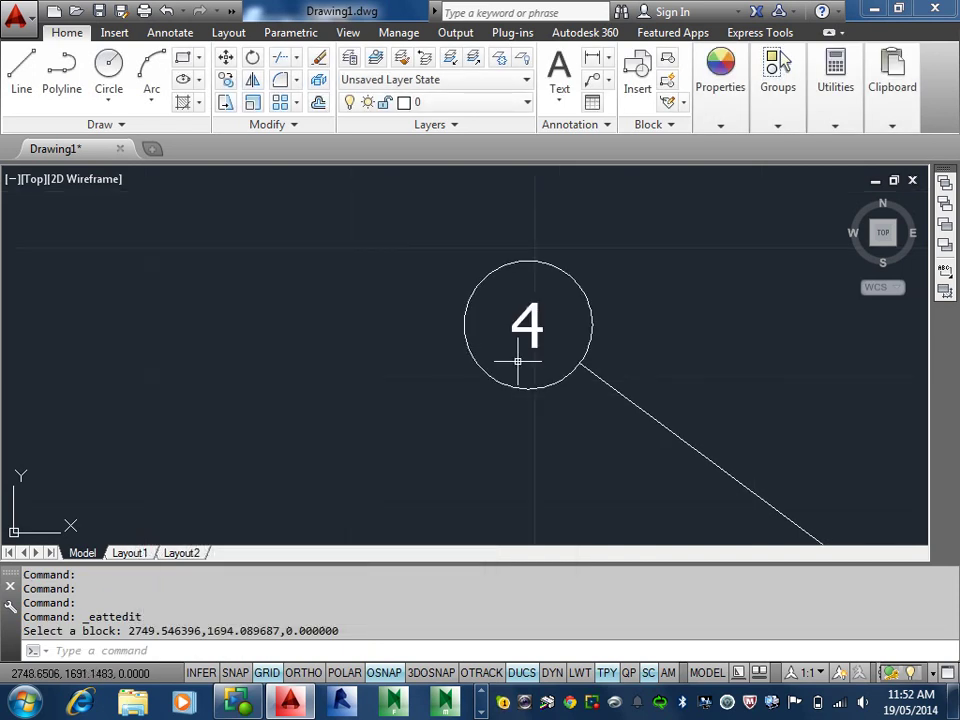
pyautogui.moveTo(548, 389)
pyautogui.mouseDown(button='middle')
pyautogui.moveTo(422, 360)
pyautogui.moveTo(463, 335)
pyautogui.mouseUp(button='middle')
pyautogui.scroll(-2, 459, 390)
pyautogui.write('co')
pyautogui.press('Return')
pyautogui.click(493, 341)
pyautogui.doubleClick(480, 424)
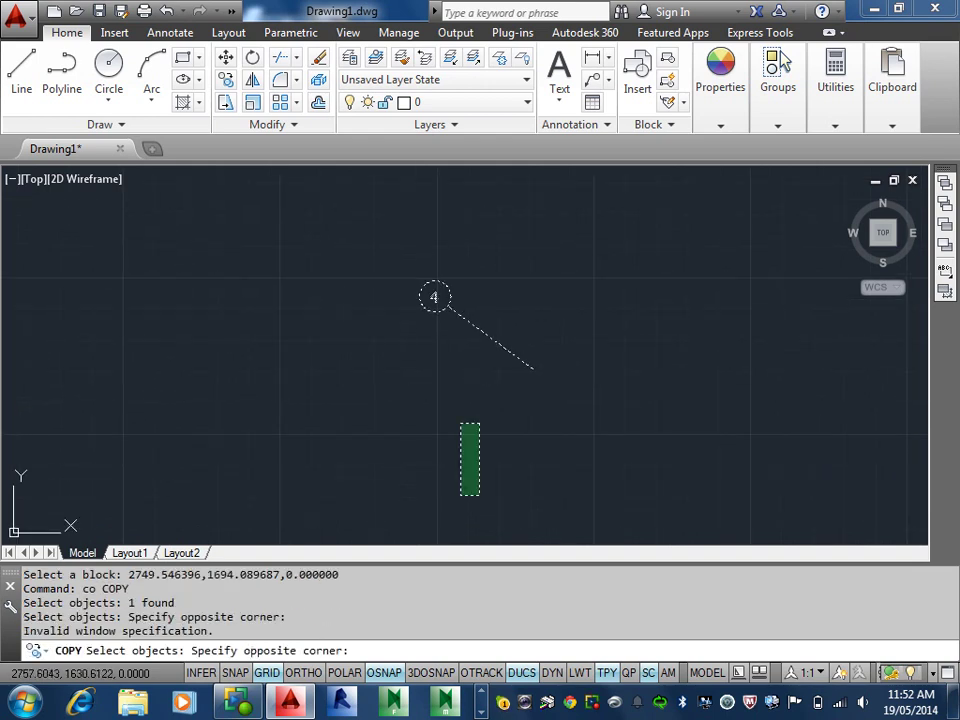
pyautogui.press('Escape')
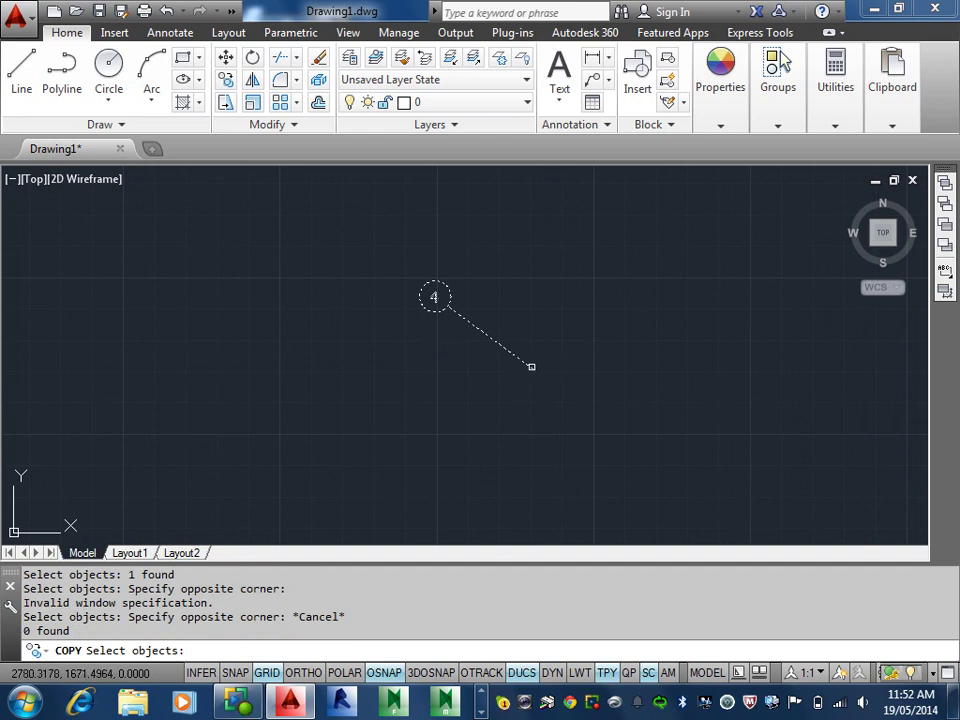
pyautogui.press('Return')
pyautogui.click(531, 367)
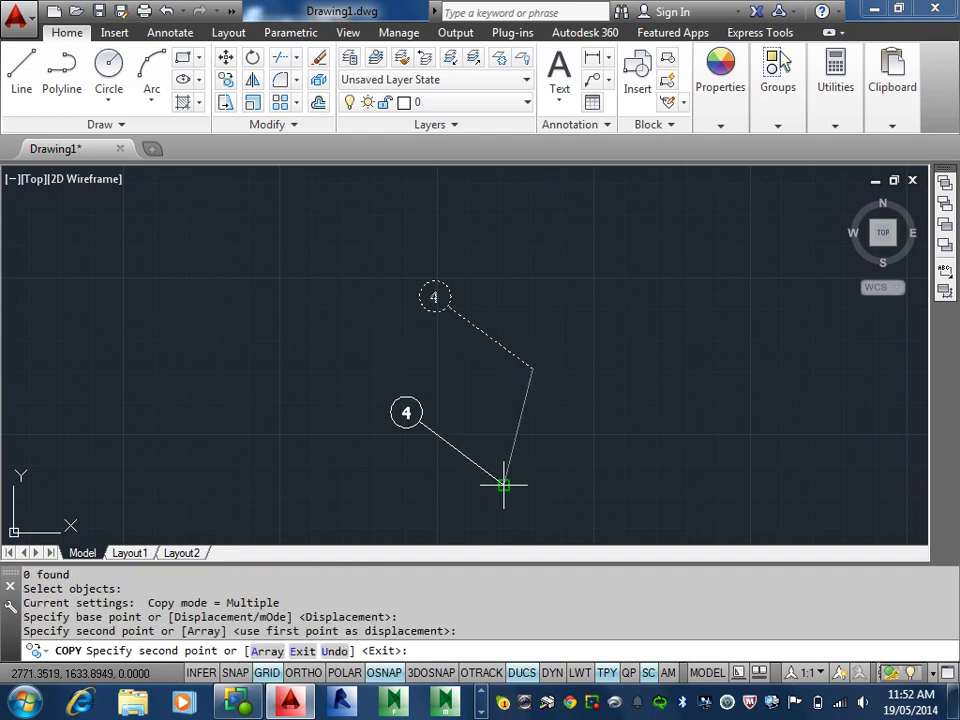
pyautogui.press('Escape')
# - Move the copied tag's leader end up and to the right so the leader runs nearly horizontal, then deselect the tag
pyautogui.click(476, 458)
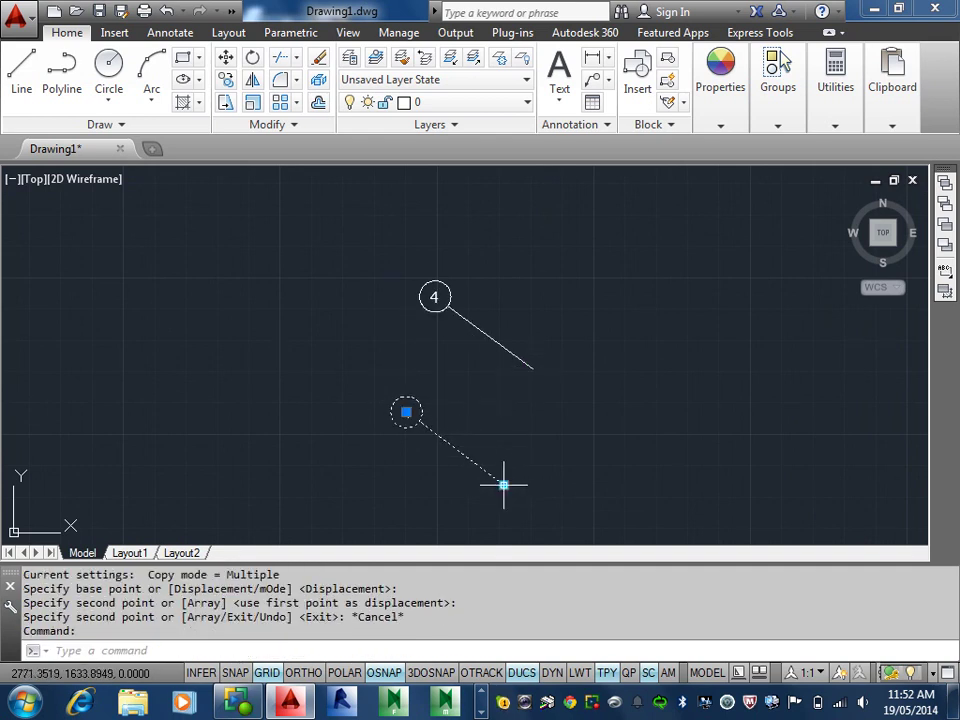
pyautogui.click(504, 485)
pyautogui.click(598, 405)
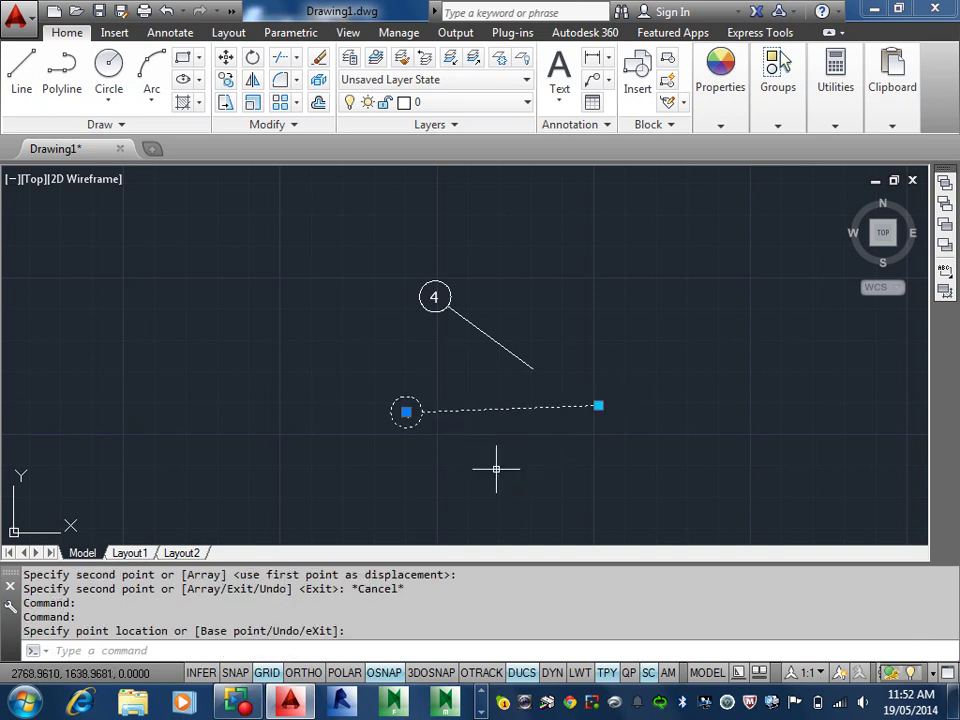
pyautogui.press('Escape')
pyautogui.press('Escape')
# - Set the copied tag's detail number to 5
pyautogui.doubleClick(407, 412)
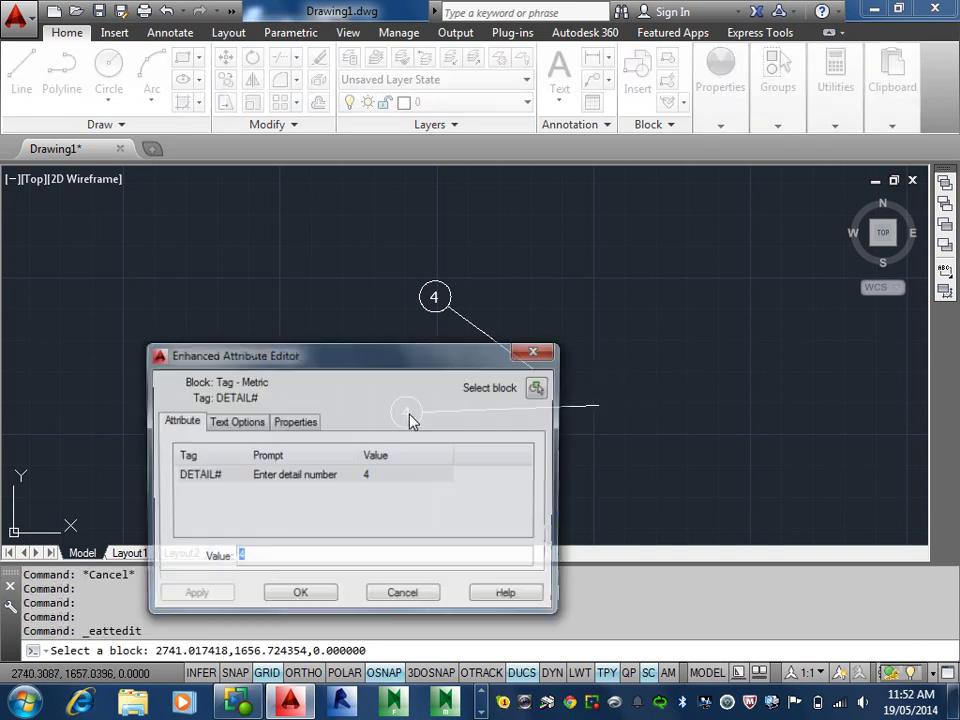
pyautogui.write('5')
pyautogui.click(299, 596)
pyautogui.scroll(5, 437, 412)
pyautogui.scroll(-3, 422, 364)
pyautogui.moveTo(489, 343); pyautogui.dragTo(386, 369, button='middle')
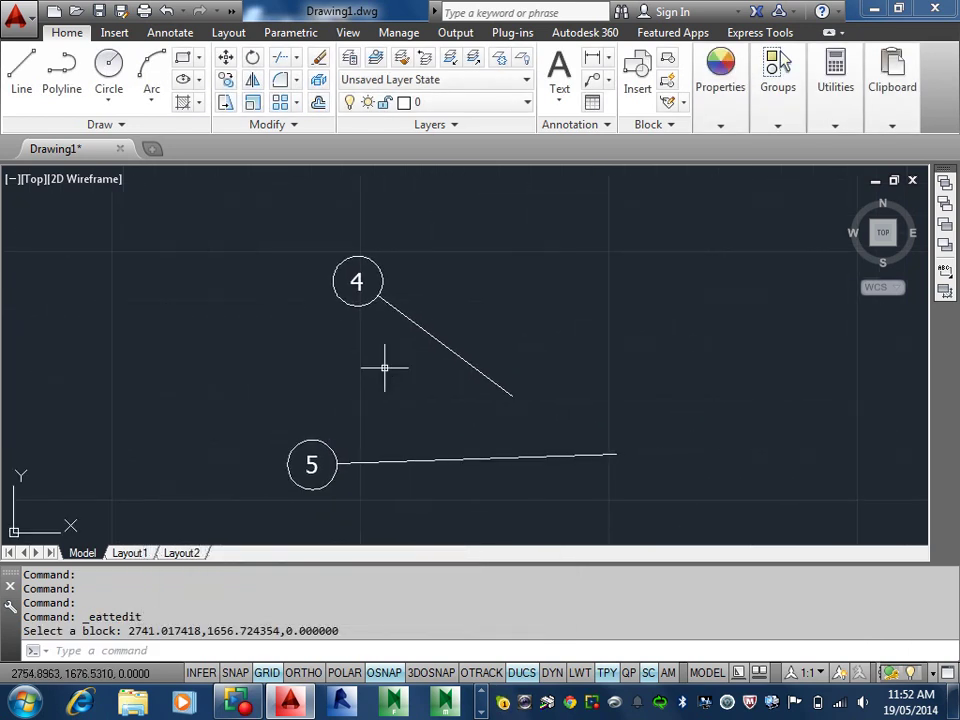
pyautogui.rightClick(241, 702)
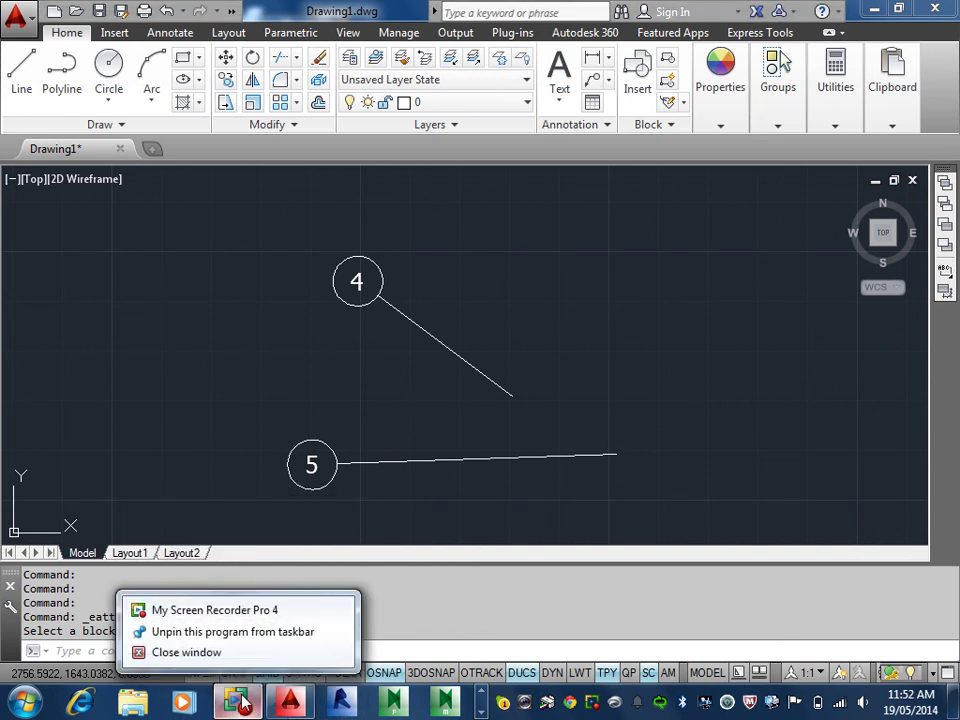
pyautogui.click(237, 703)
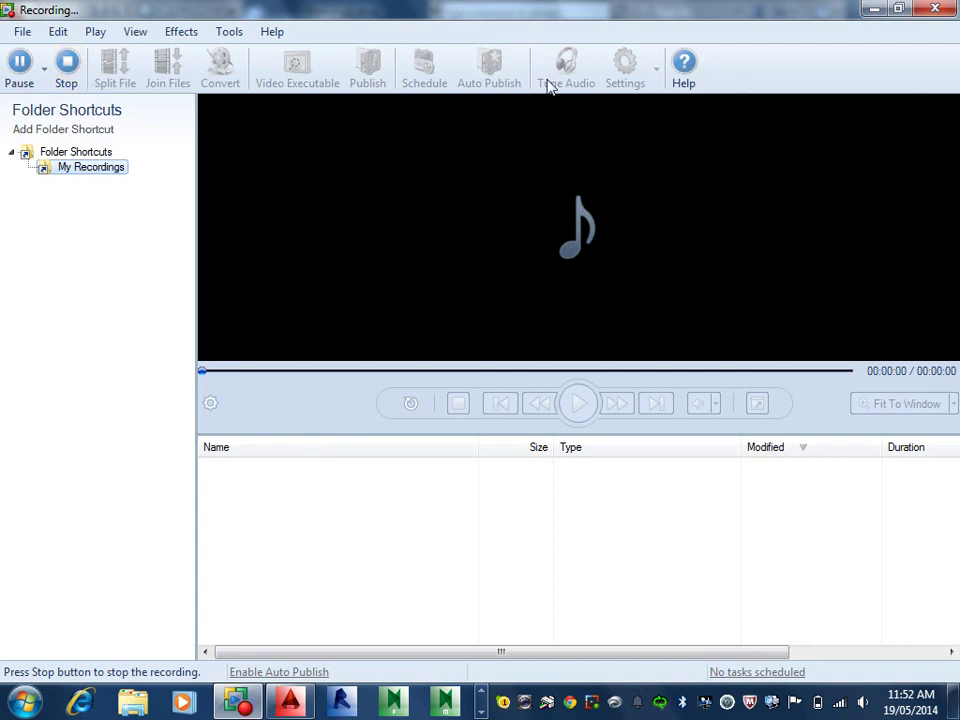
pyautogui.click(874, 10)
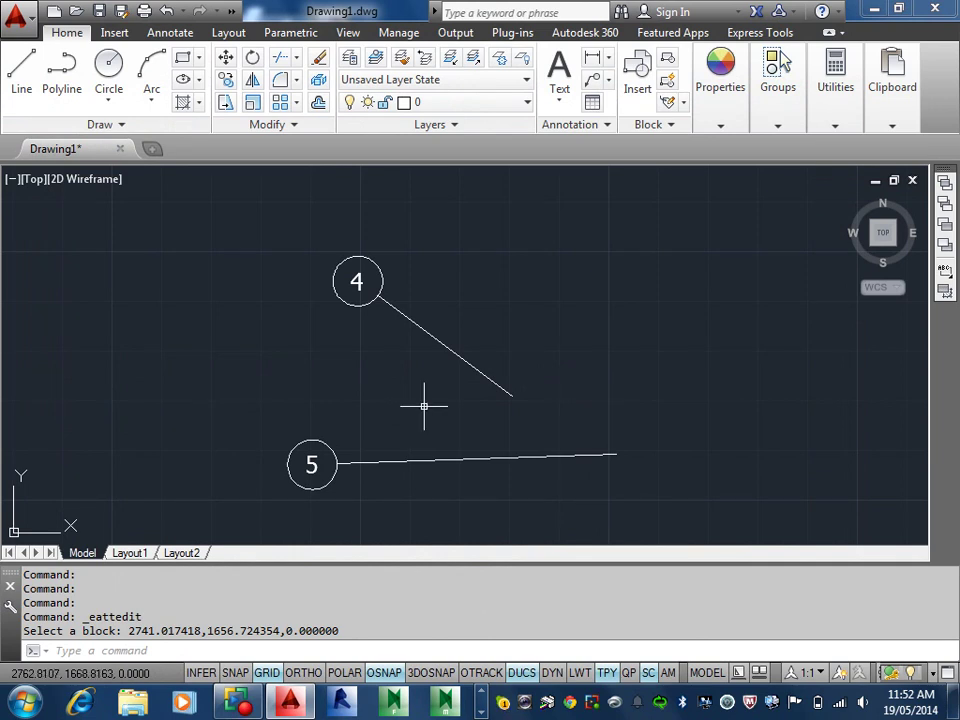
pyautogui.rightClick(237, 702)
pyautogui.click(237, 702)
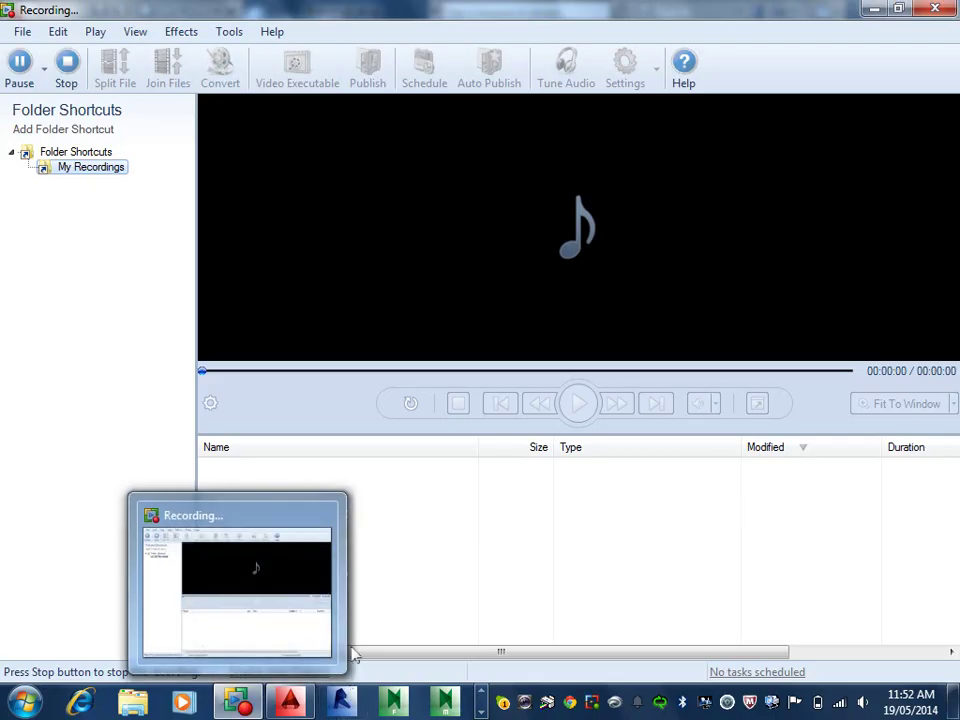